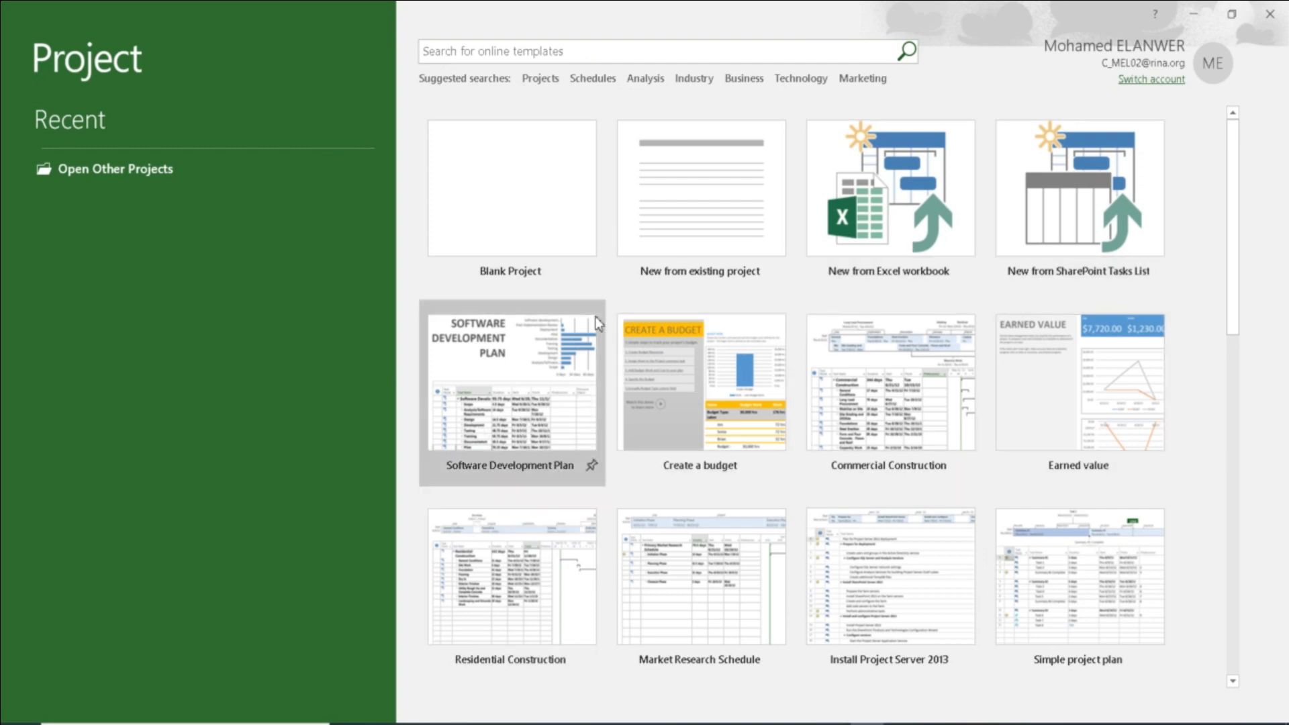
Step: Create a new blank project
{"action": "left_click", "coordinate": [489, 200]}
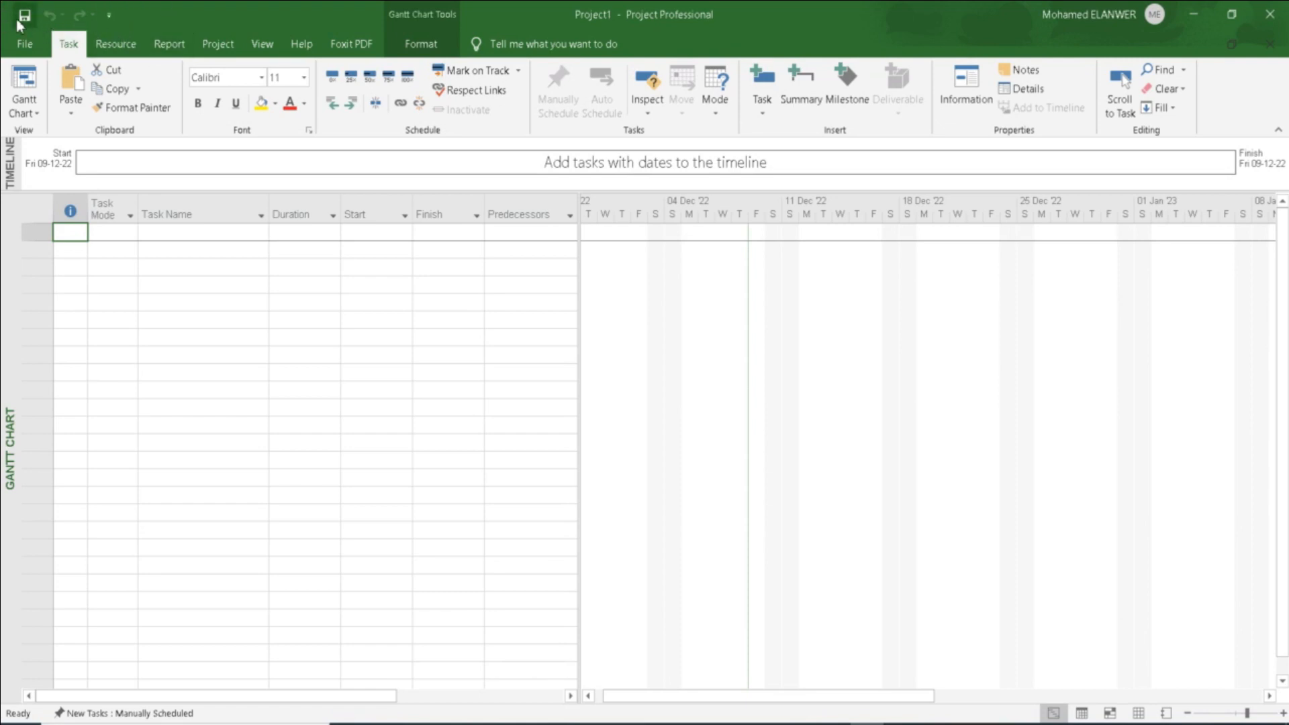
Step: Try out the New command as a quick access shortcut and remove it again
{"action": "left_click", "coordinate": [114, 27]}
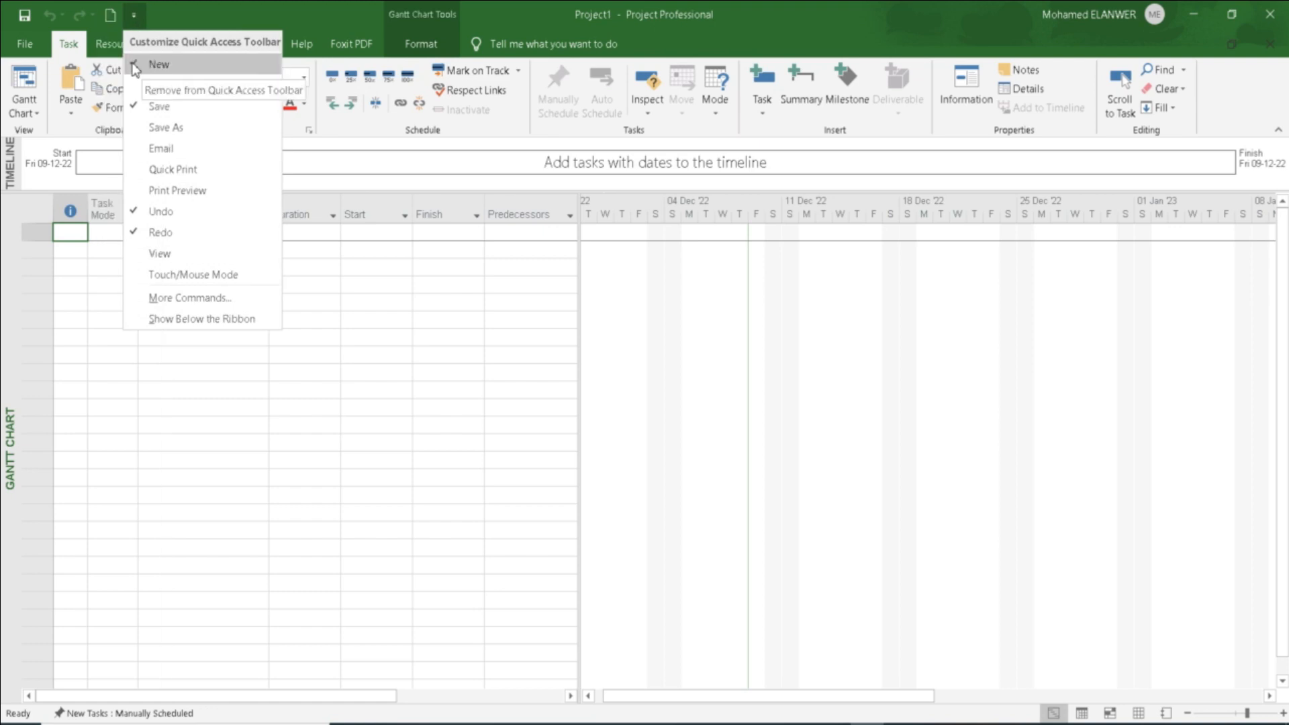
{"action": "left_click", "coordinate": [133, 64]}
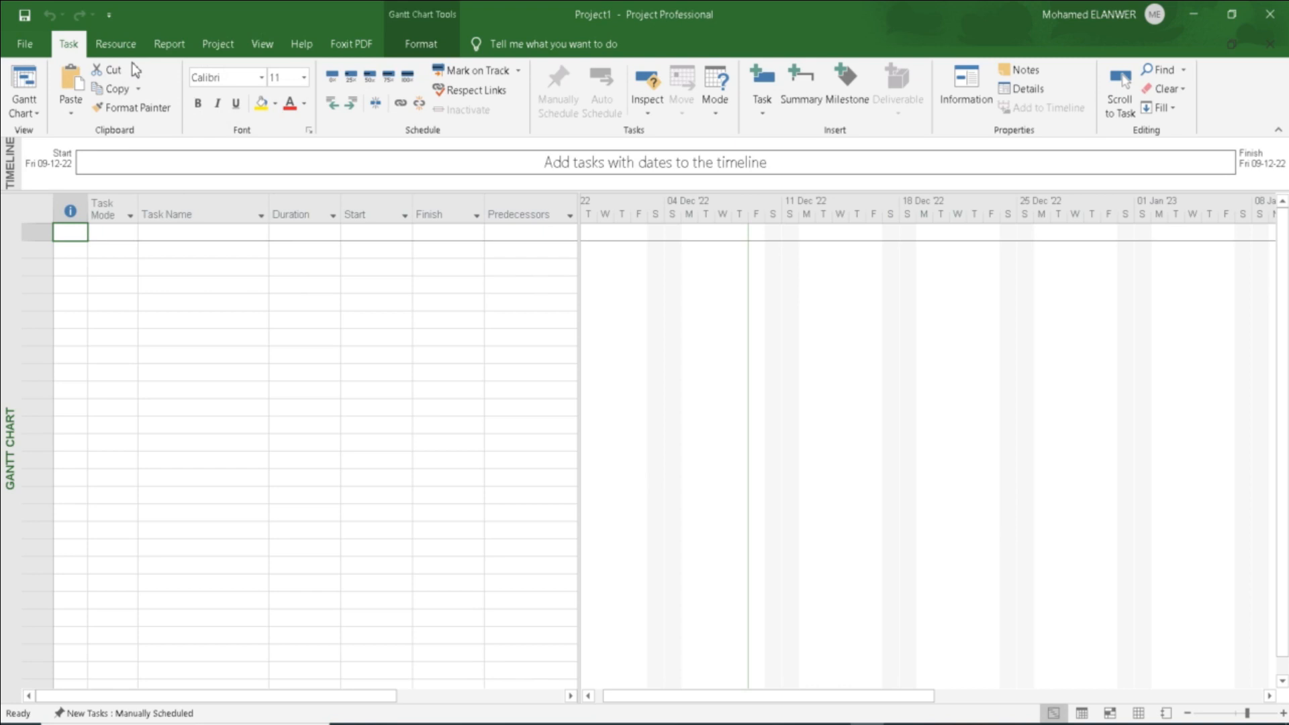
Step: Look over the available file, resource, report, project, view and task commands
{"action": "left_click", "coordinate": [29, 45]}
{"action": "left_click", "coordinate": [30, 40]}
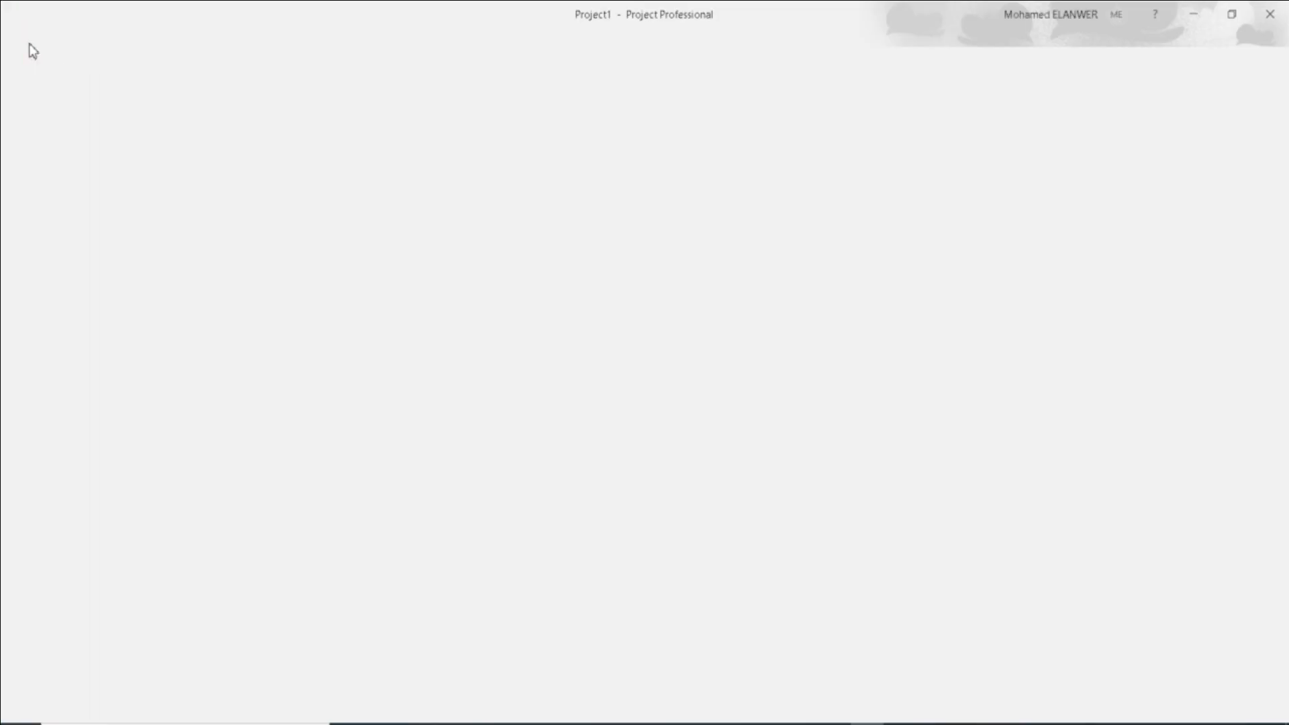
{"action": "left_click", "coordinate": [27, 46]}
{"action": "left_click", "coordinate": [27, 42]}
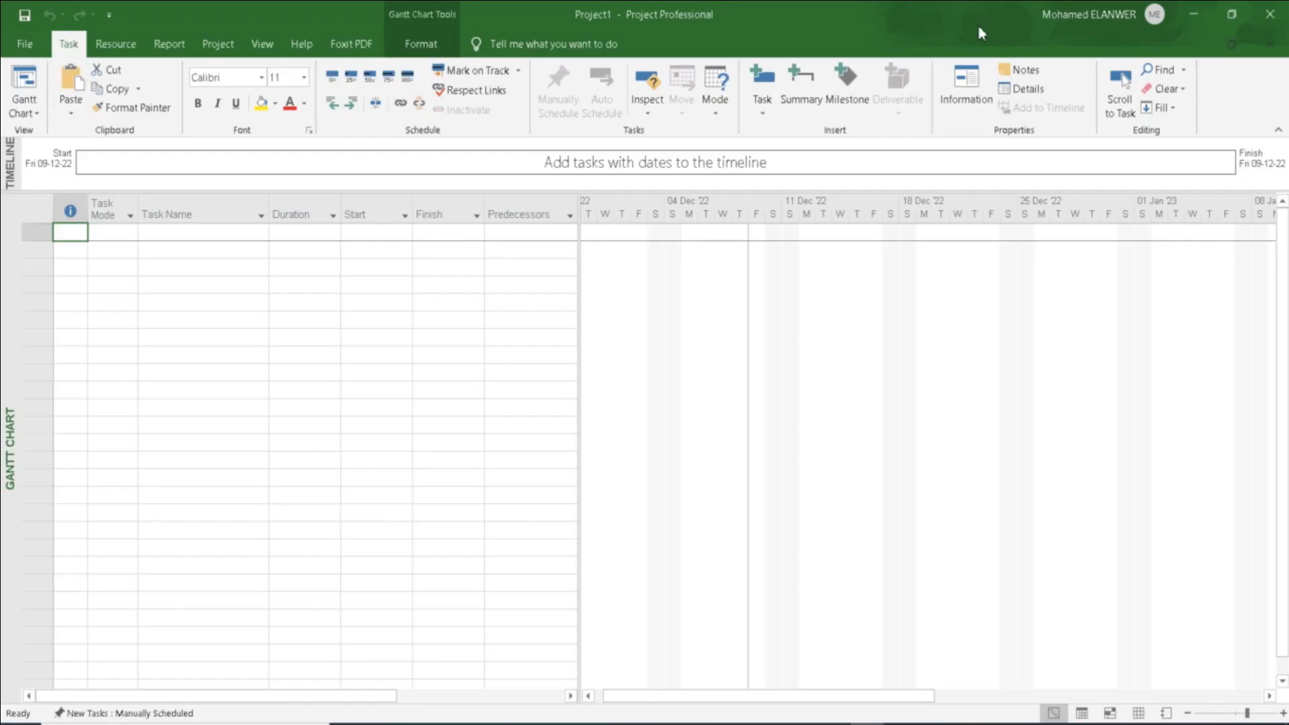
{"action": "left_click", "coordinate": [119, 48]}
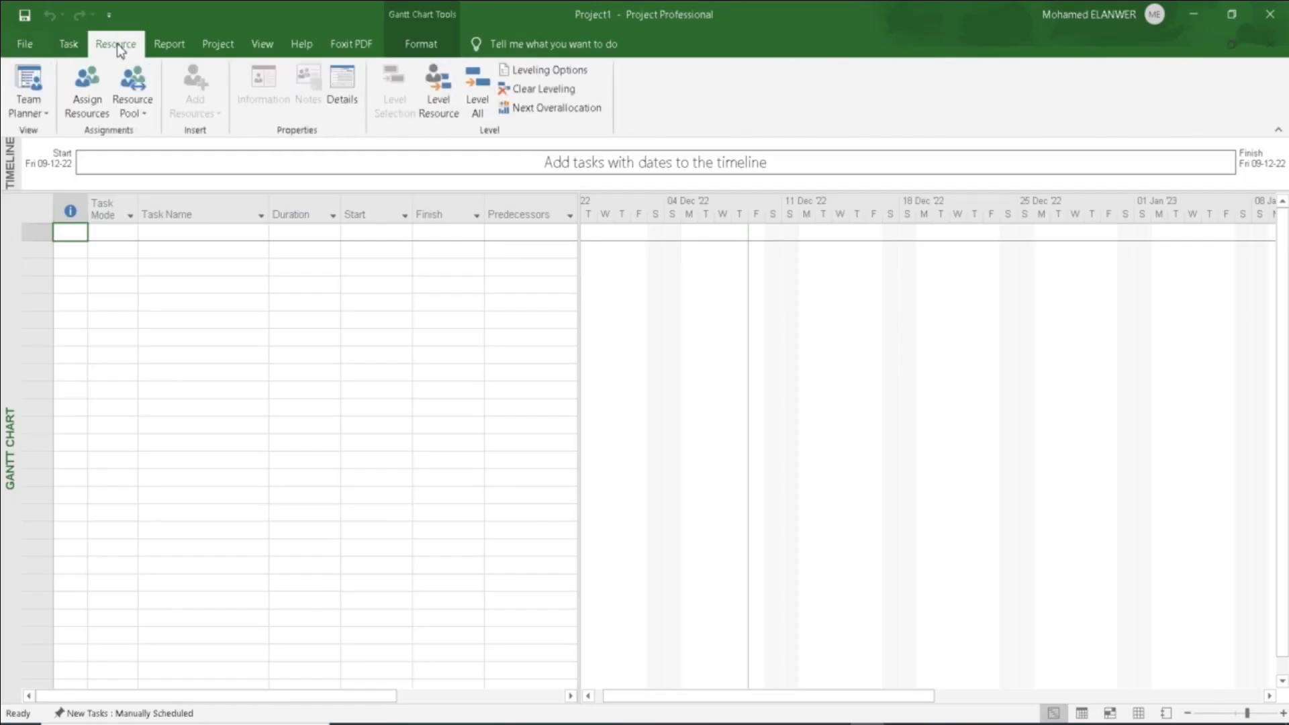
{"action": "left_click", "coordinate": [171, 45]}
{"action": "left_click", "coordinate": [221, 48]}
{"action": "left_click", "coordinate": [262, 46]}
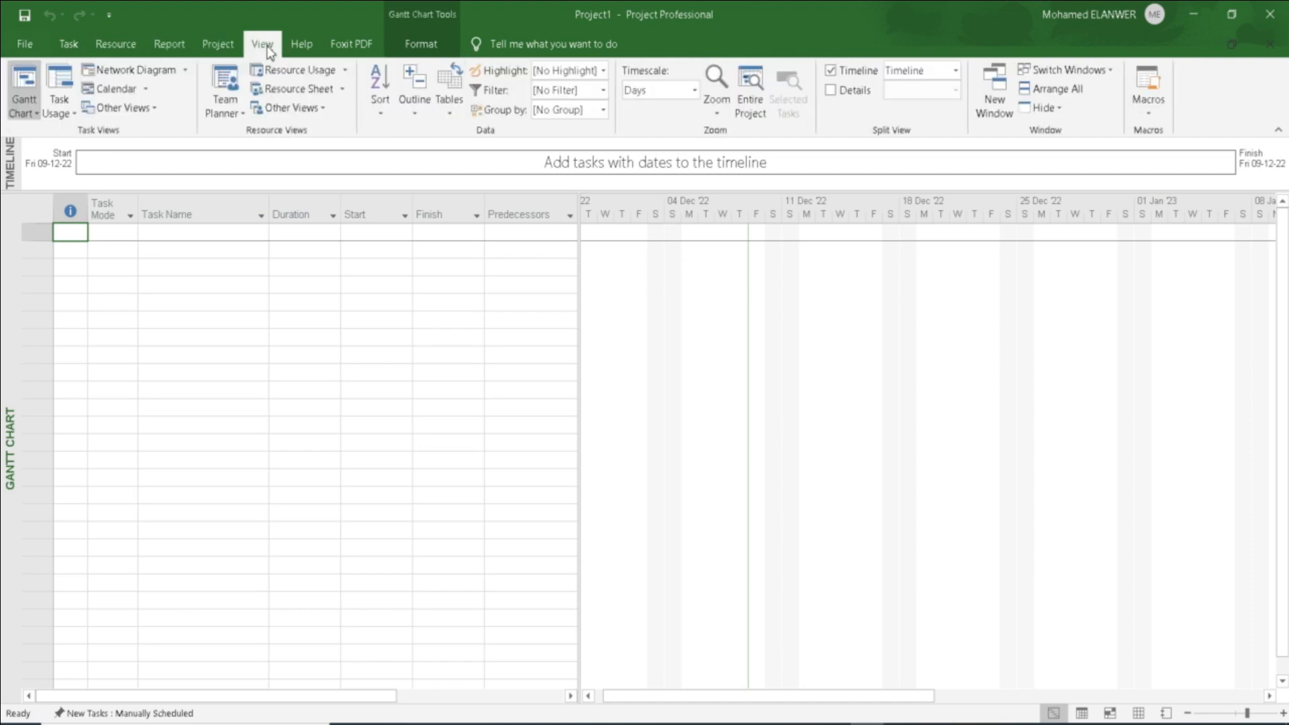
{"action": "left_click", "coordinate": [34, 53]}
{"action": "left_click", "coordinate": [32, 48]}
{"action": "left_click", "coordinate": [72, 45]}
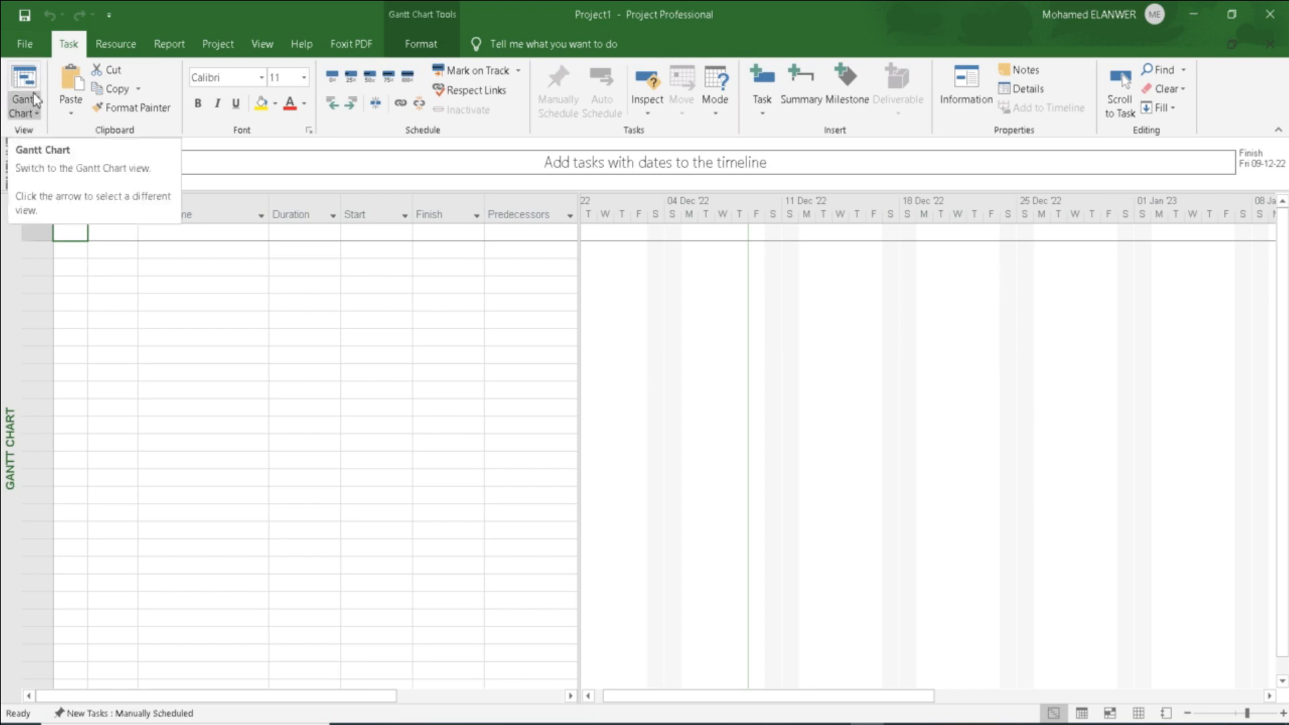
Step: Review the list of built-in views and display the project in the Calendar view
{"action": "left_click", "coordinate": [37, 116]}
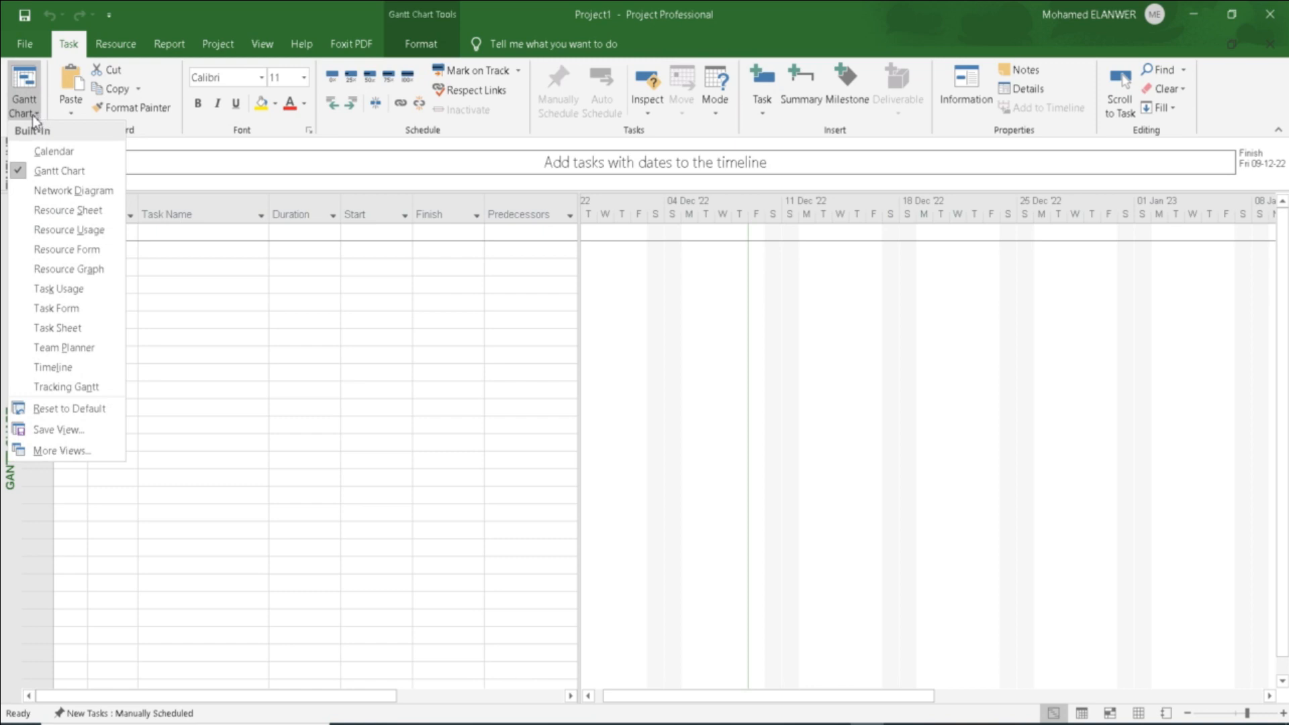
{"action": "left_click", "coordinate": [181, 2]}
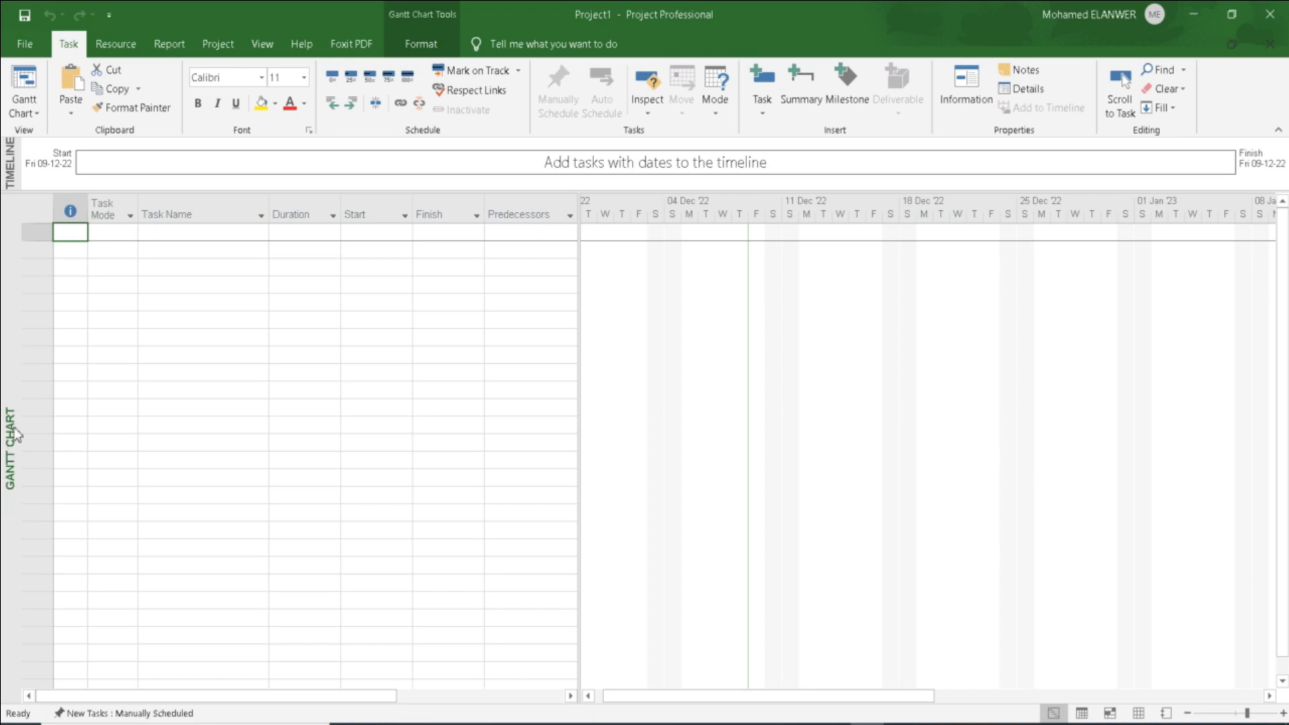
{"action": "right_click", "coordinate": [14, 485]}
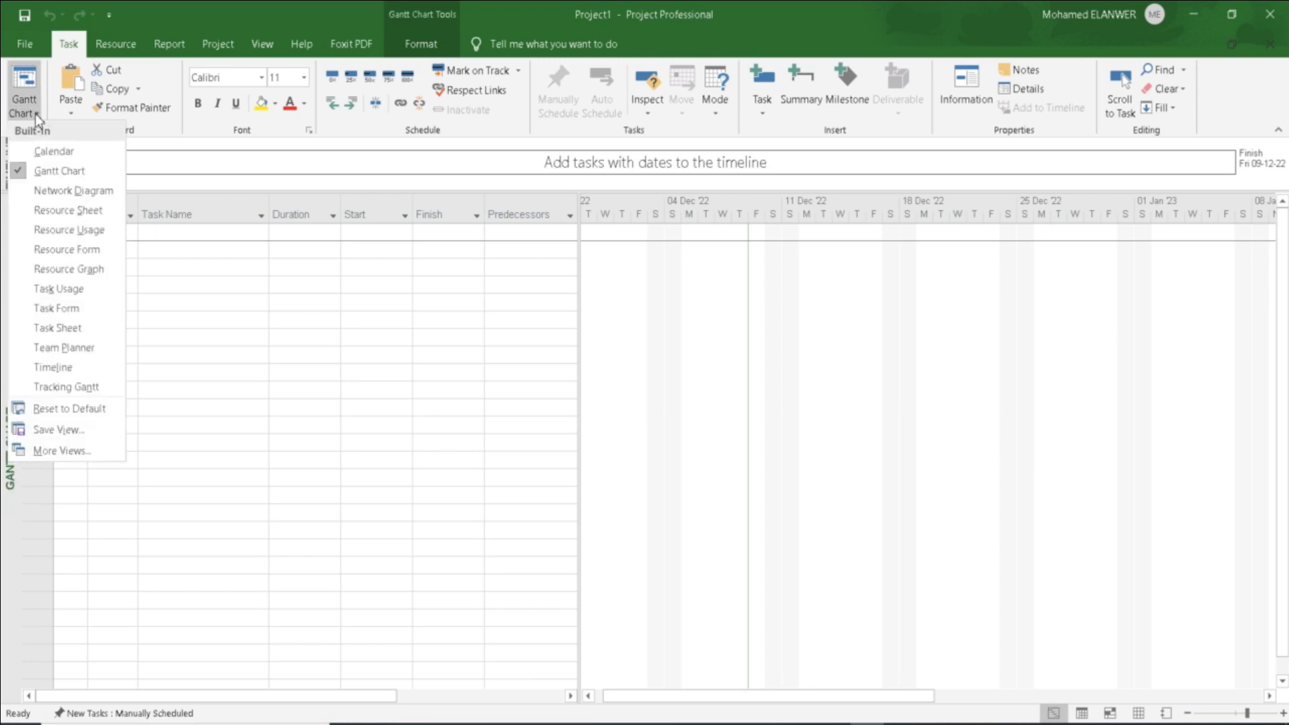
{"action": "left_click", "coordinate": [47, 149]}
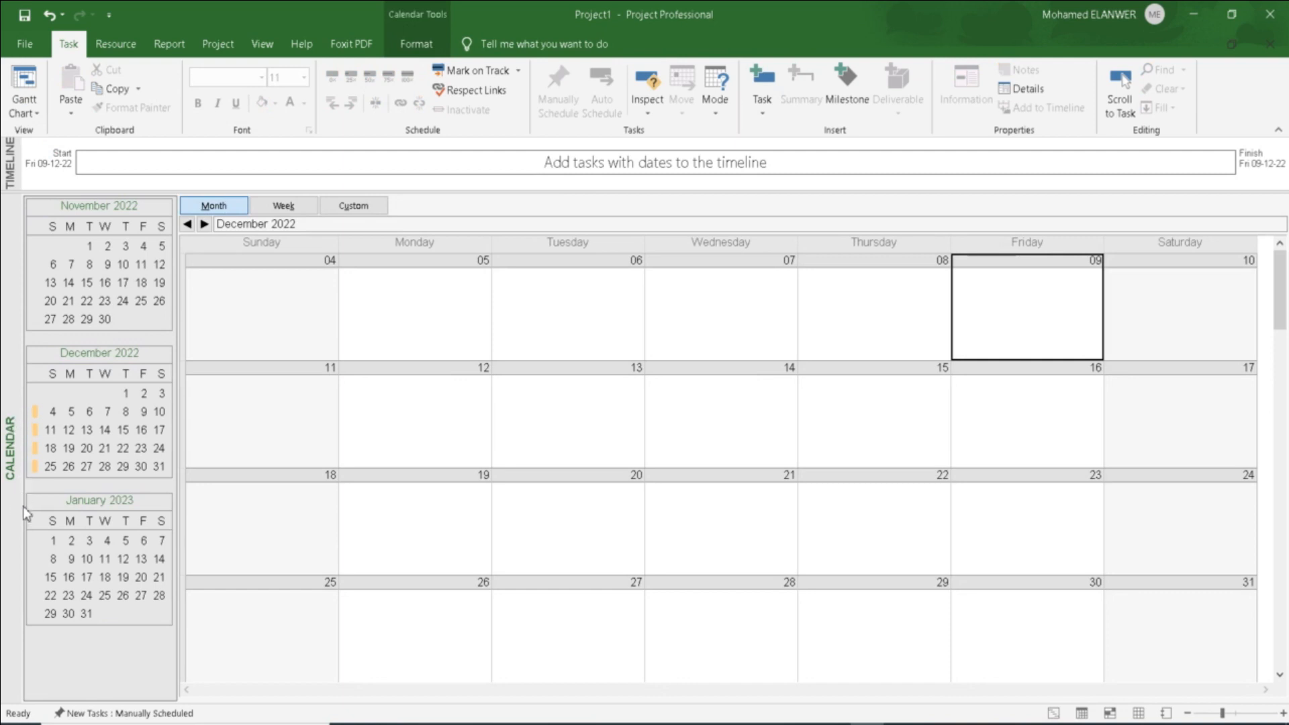
Step: Display the project as a Network Diagram and return to the Gantt Chart view
{"action": "left_click", "coordinate": [35, 115]}
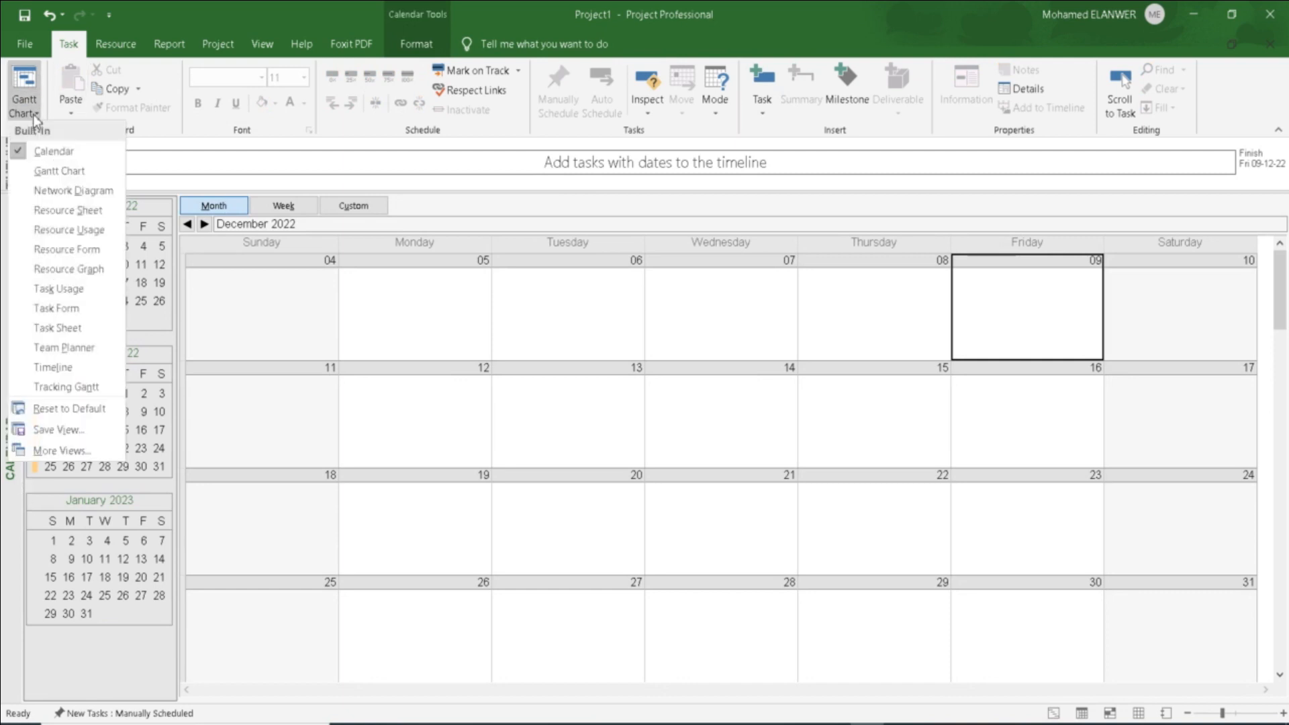
{"action": "left_click", "coordinate": [61, 188]}
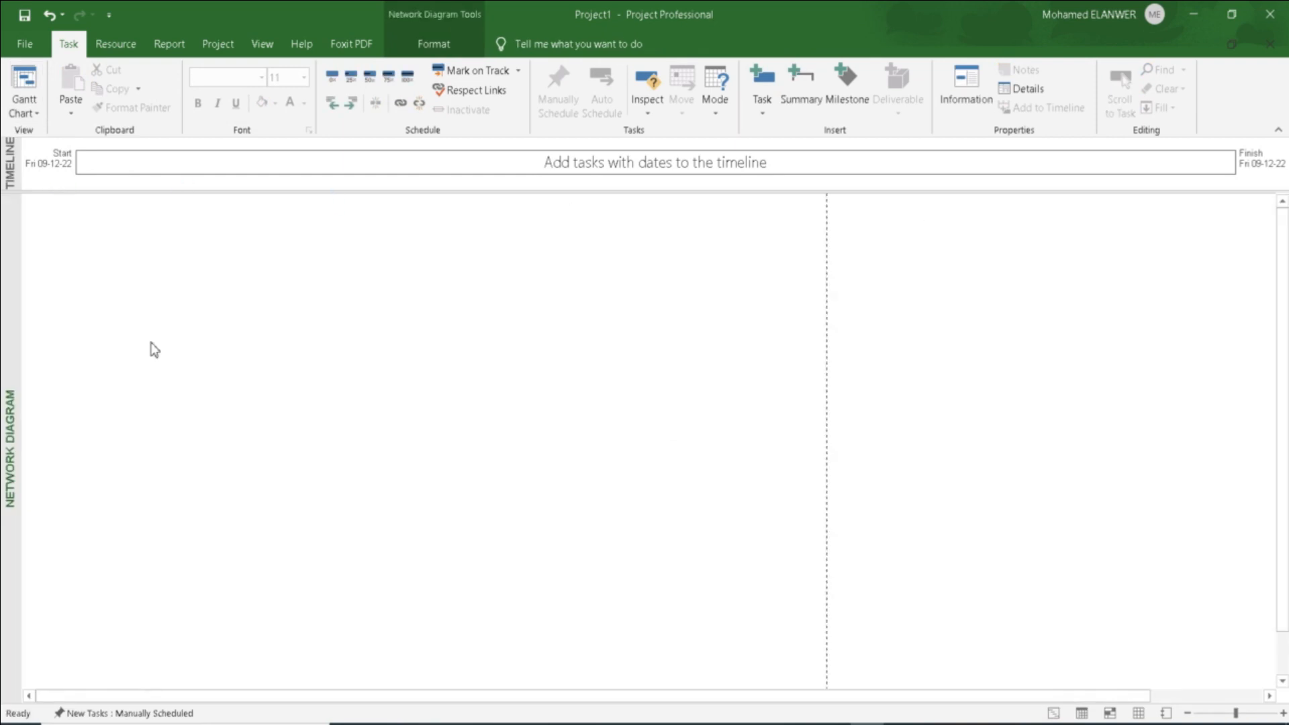
{"action": "left_click", "coordinate": [23, 118]}
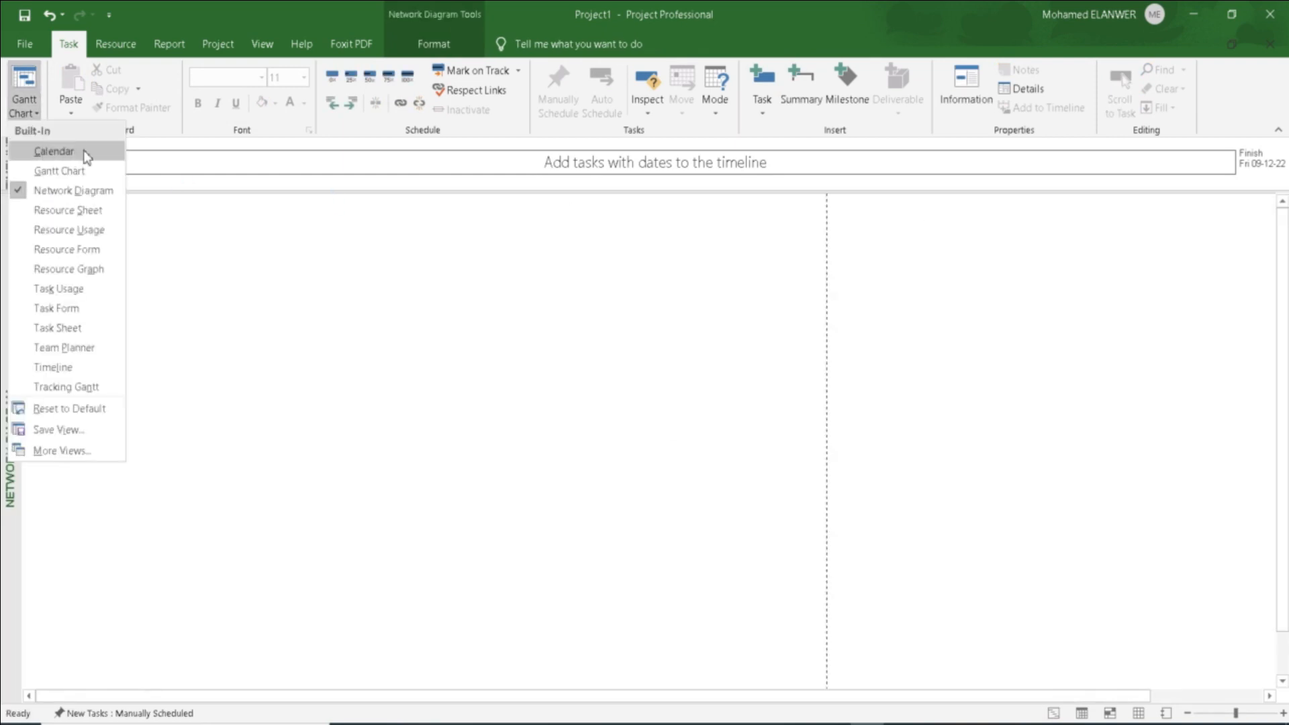
{"action": "left_click", "coordinate": [78, 168]}
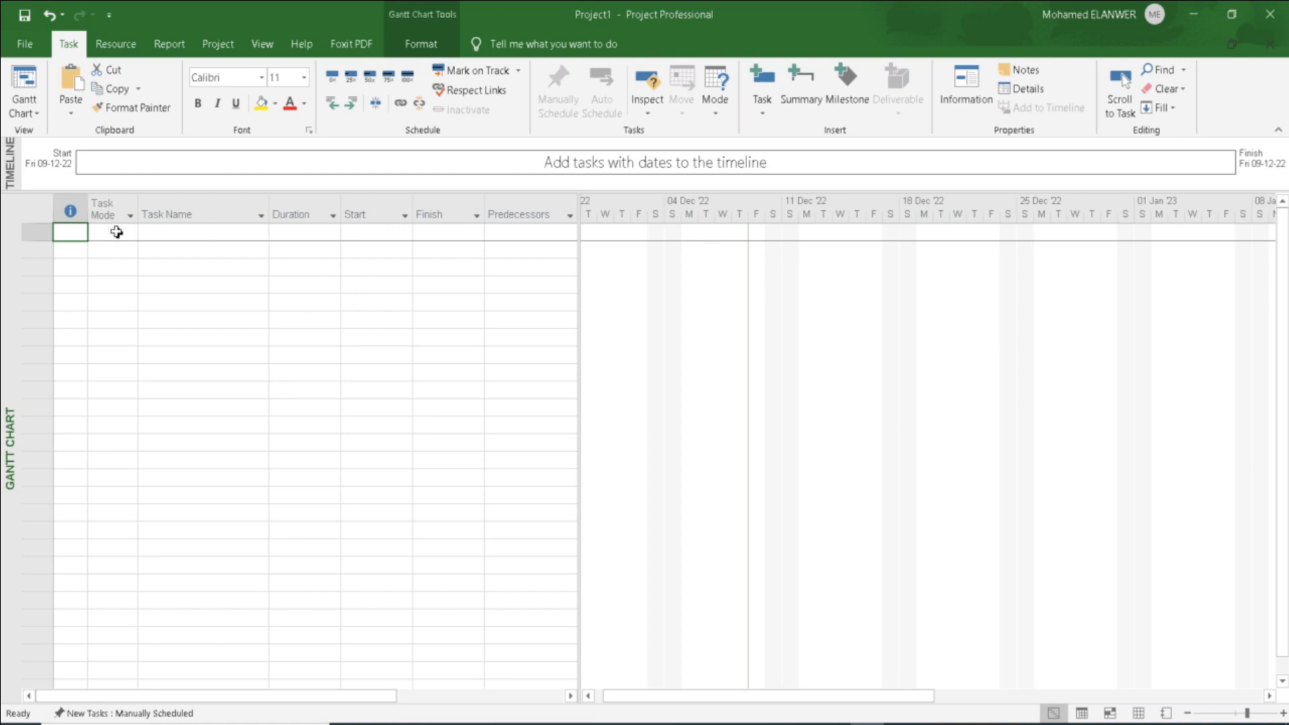
Step: Enter a task named A in the first row of the task table
{"action": "left_click", "coordinate": [186, 236]}
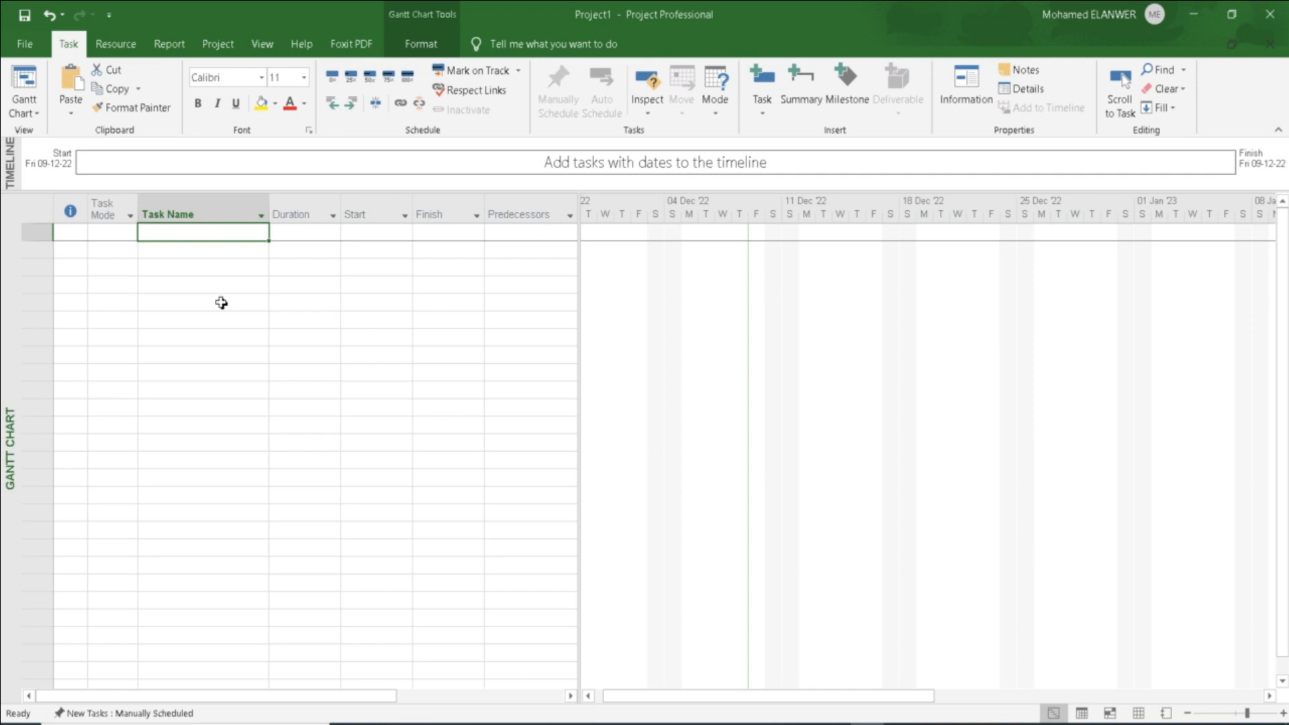
{"action": "type", "text": "A"}
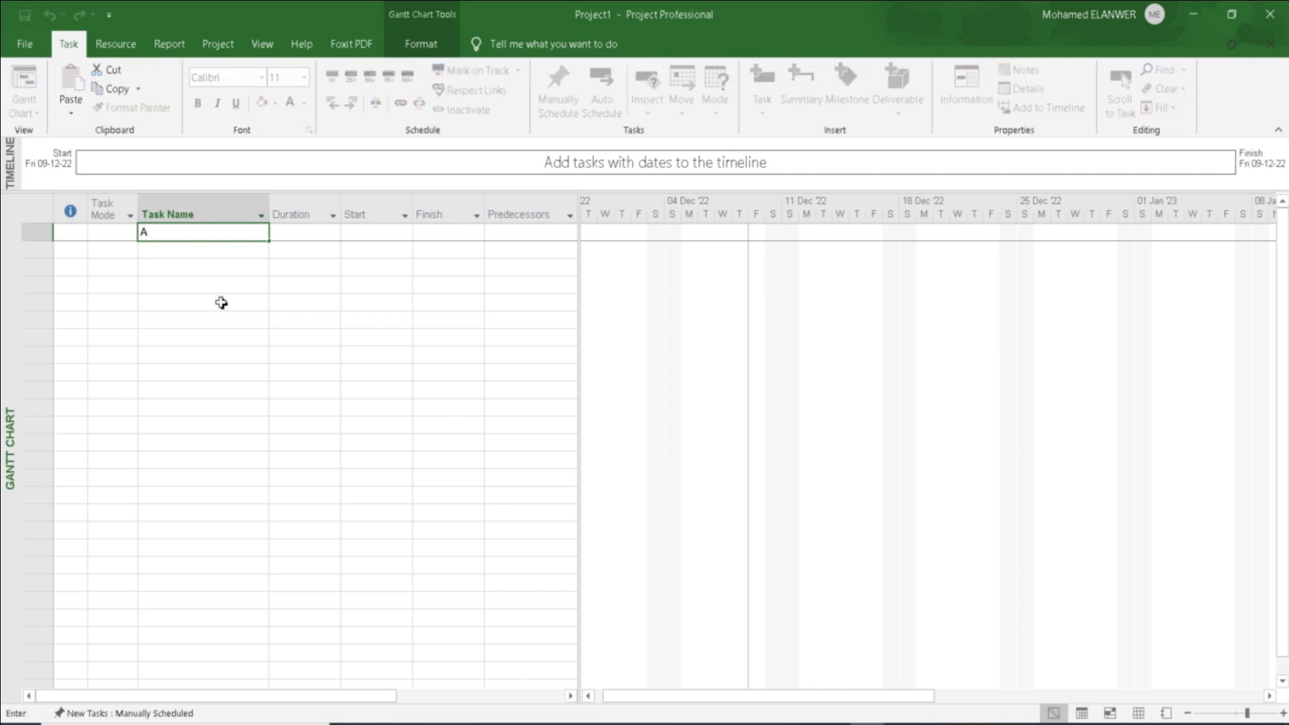
{"action": "key", "text": "Return"}
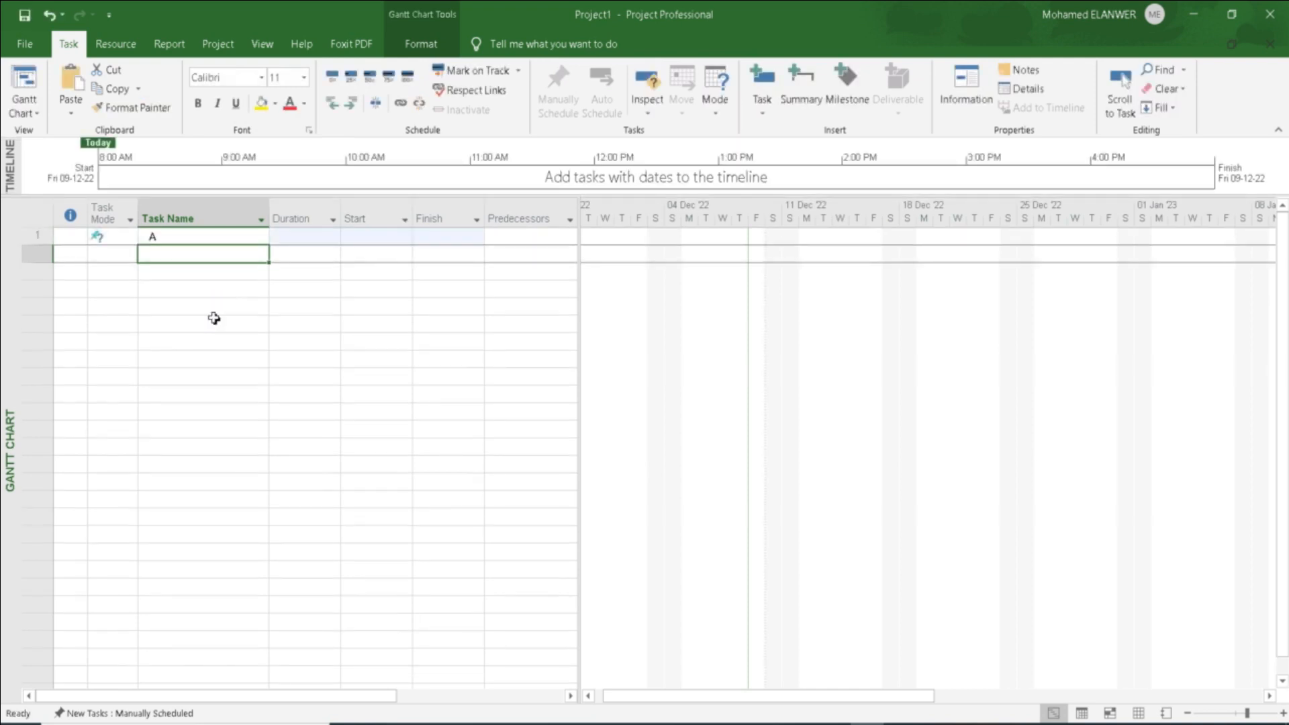
Step: Check the task mode options for task A and keep Manually Scheduled
{"action": "left_click", "coordinate": [133, 240]}
{"action": "left_click", "coordinate": [134, 240]}
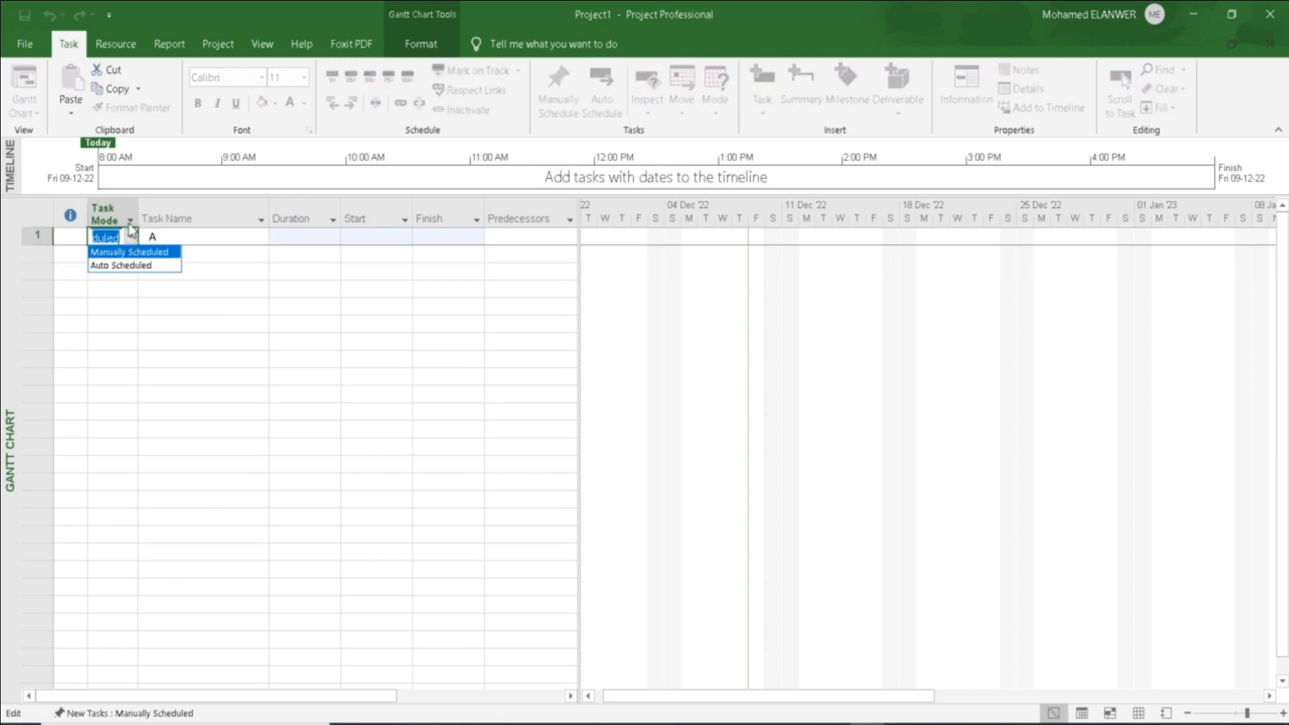
{"action": "left_click", "coordinate": [36, 210]}
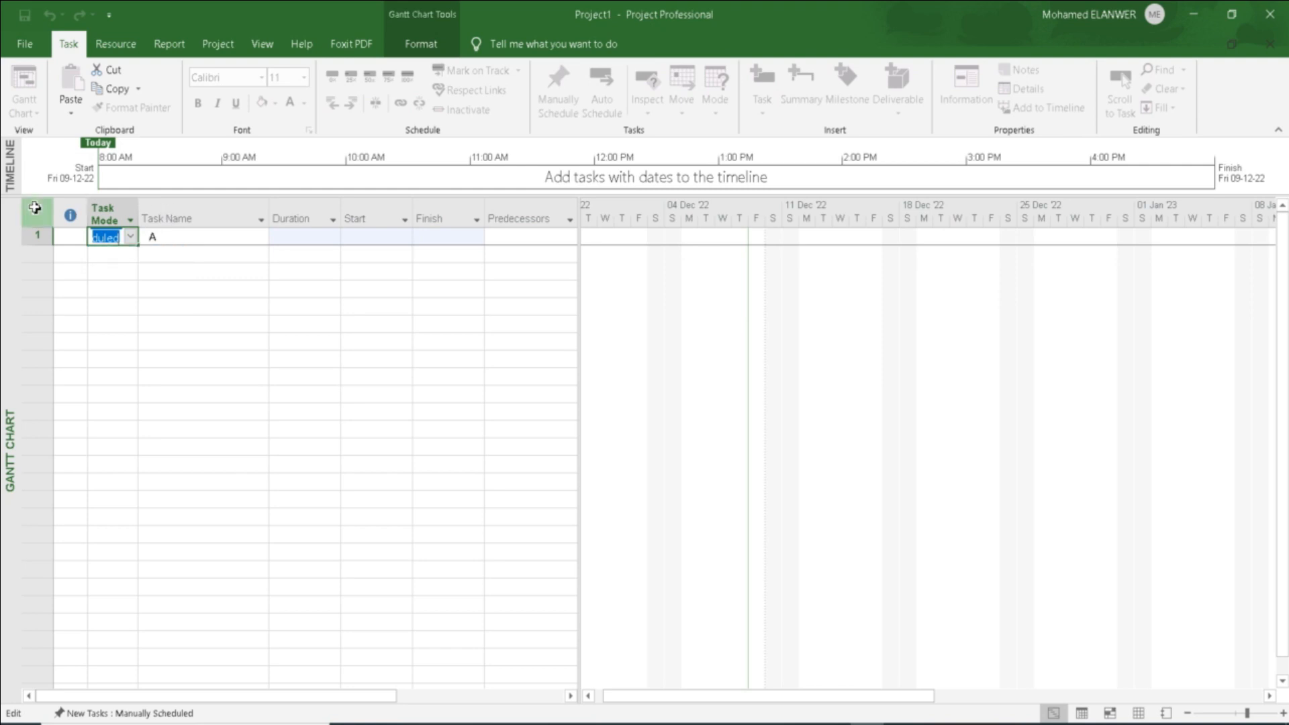
{"action": "key", "text": "Tab"}
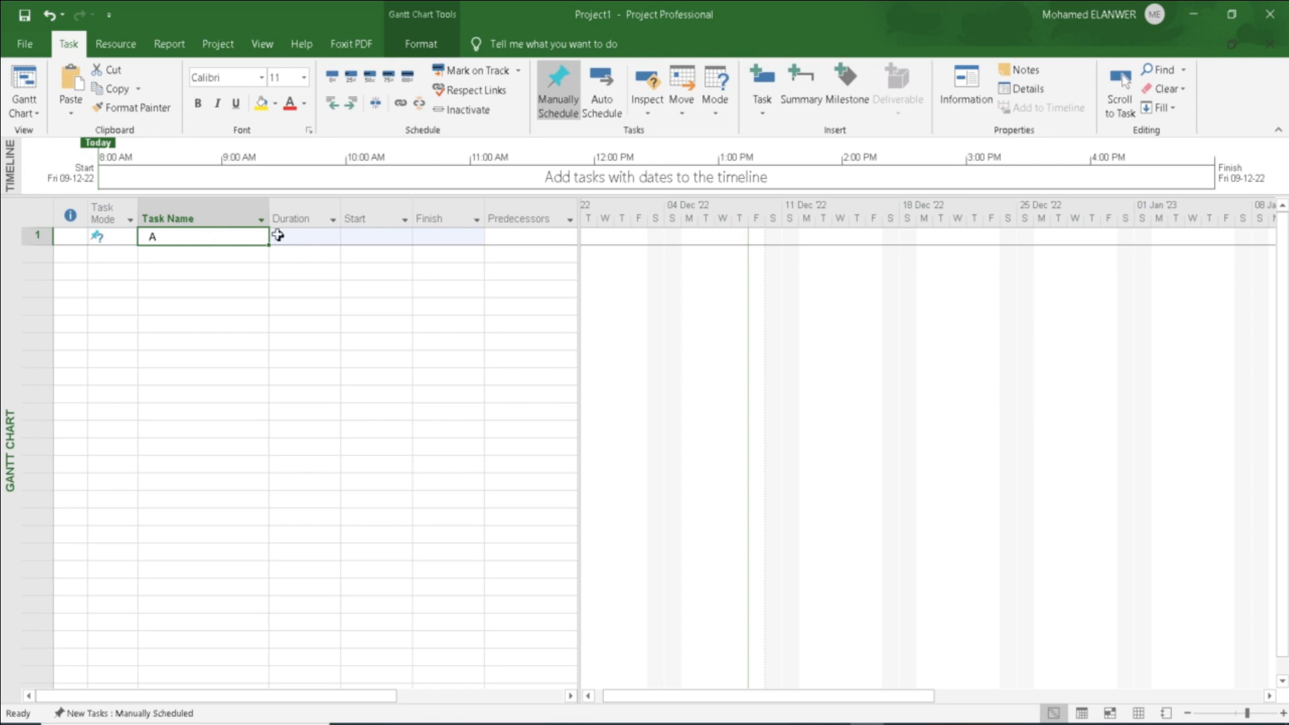
Step: Set the duration of task A to 1 day
{"action": "left_click", "coordinate": [306, 242]}
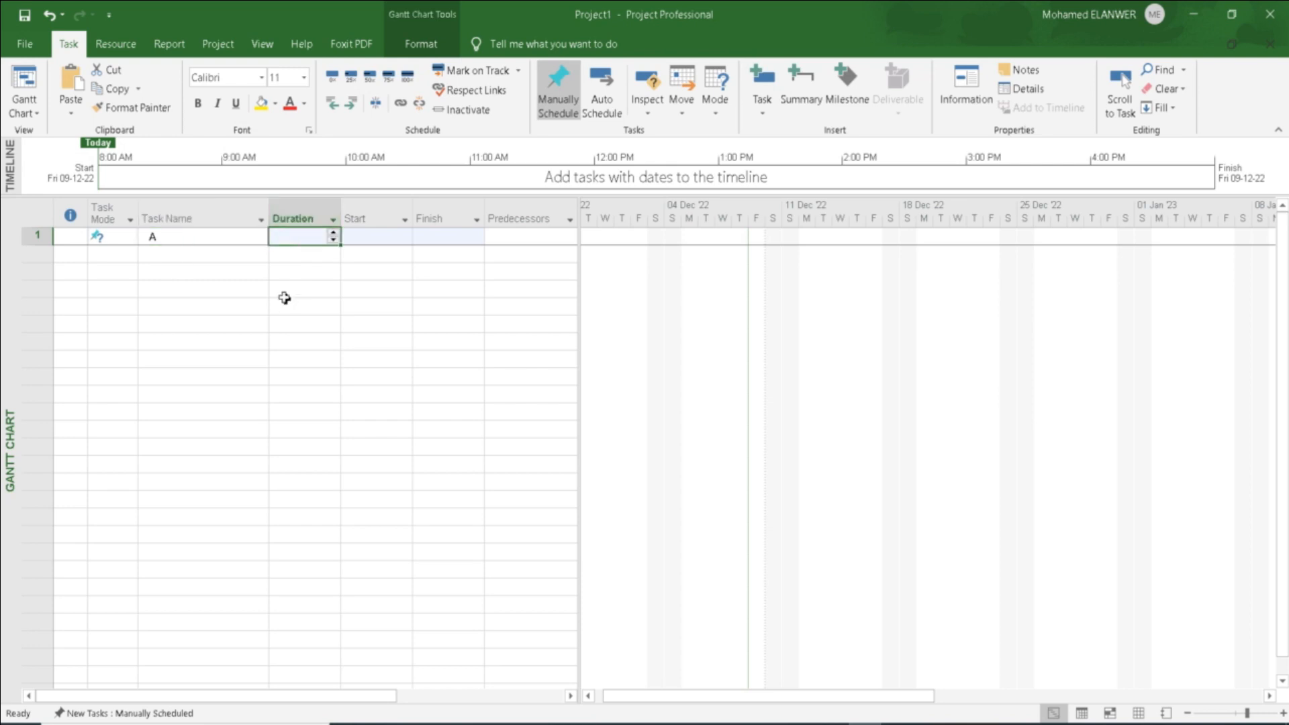
{"action": "type", "text": "1day"}
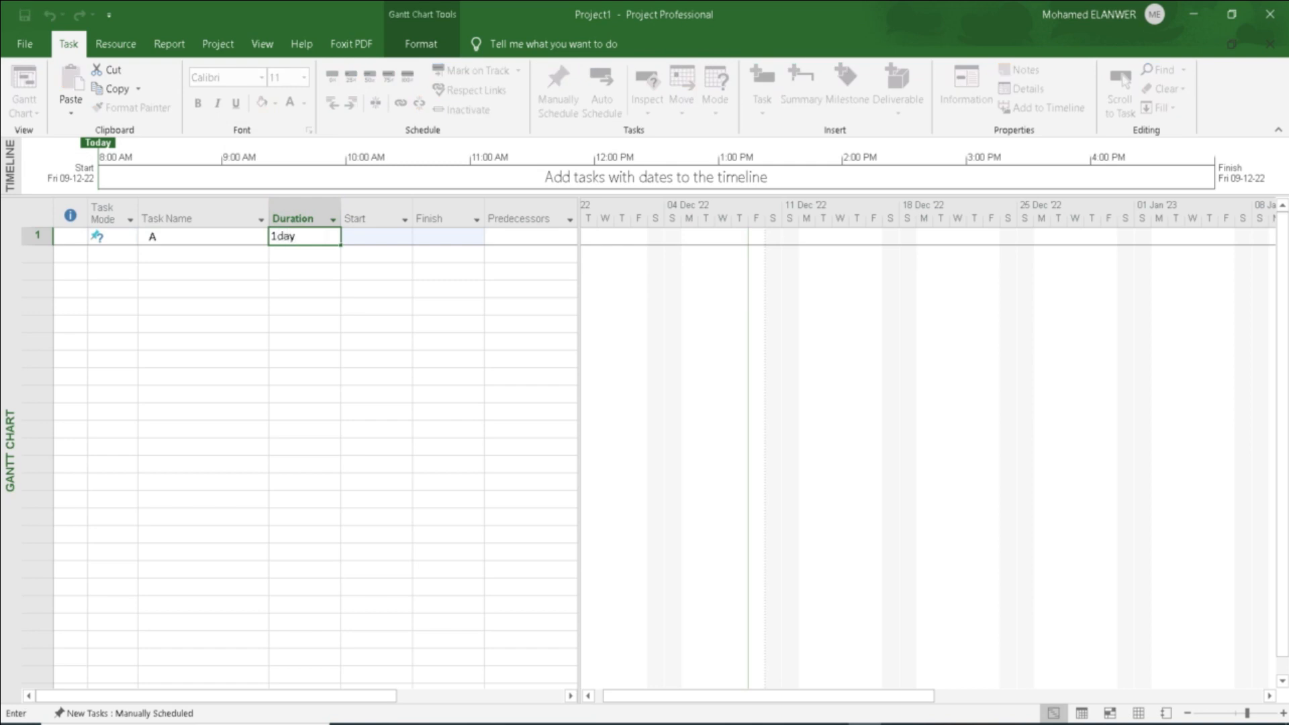
{"action": "key", "text": "Return"}
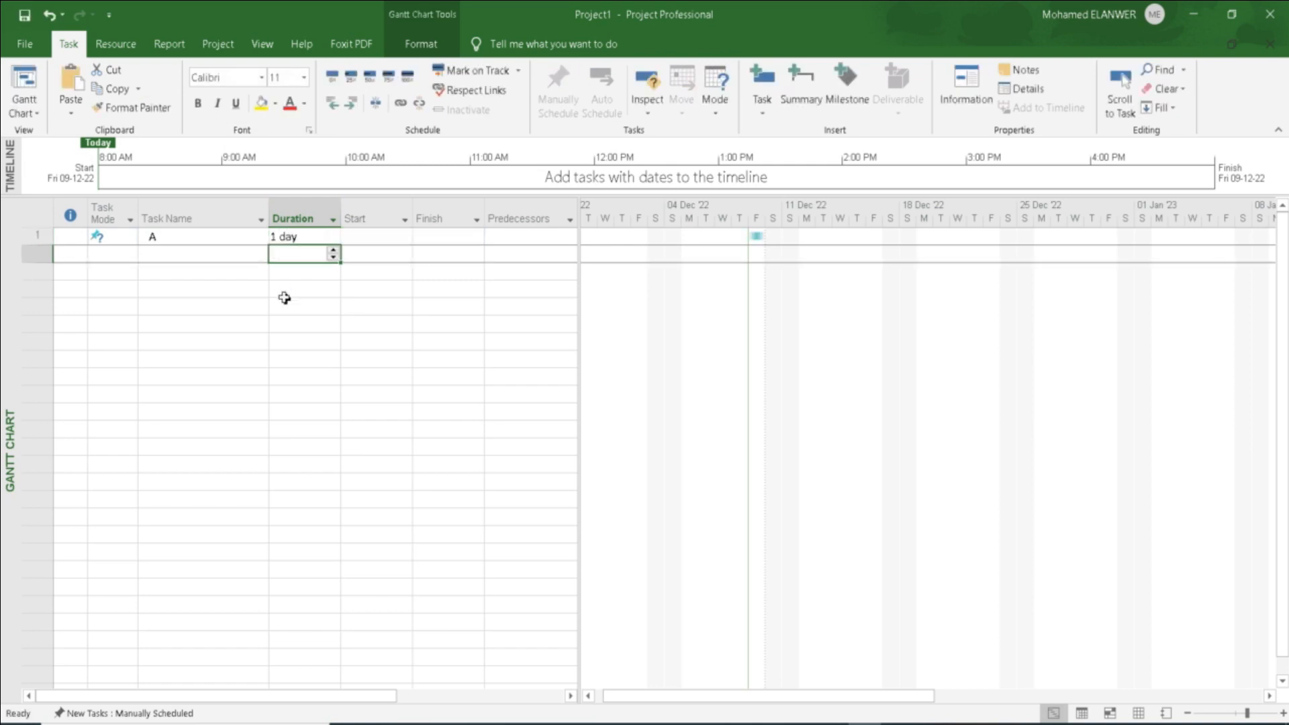
Step: Change the duration of task A to 2 days
{"action": "left_click", "coordinate": [320, 240]}
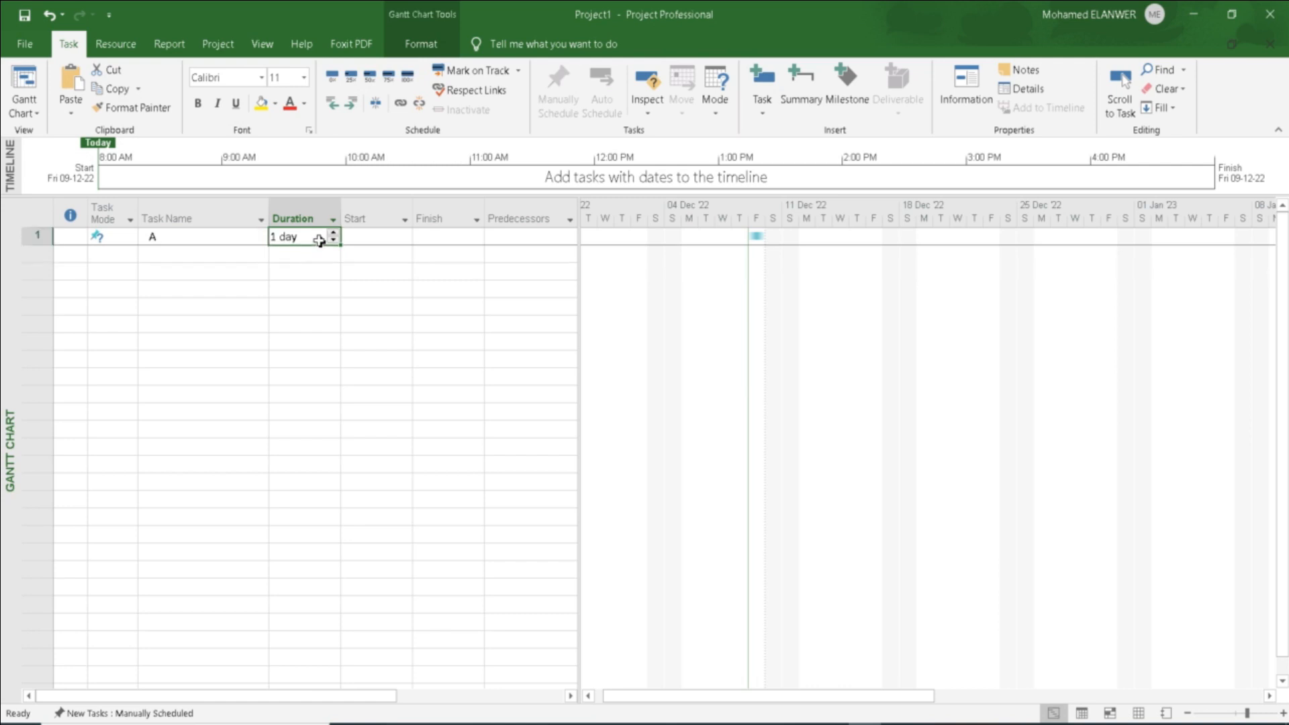
{"action": "type", "text": "2 "}
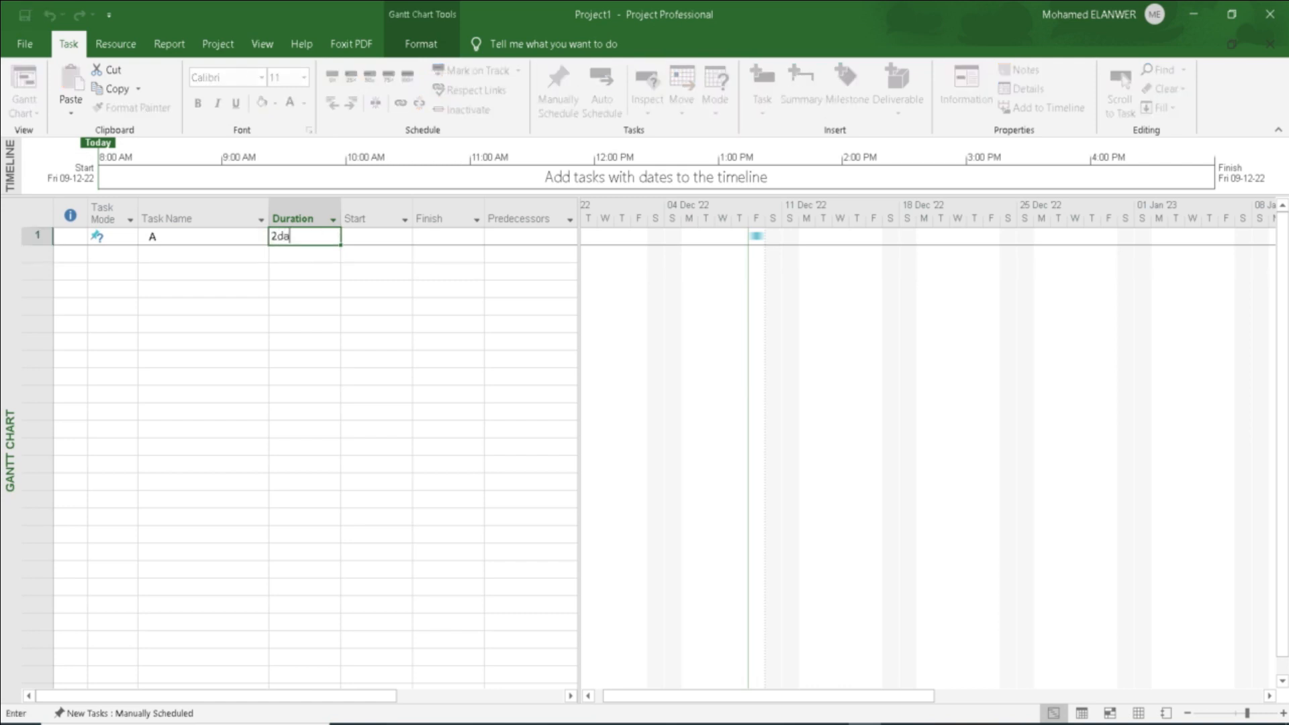
{"action": "type", "text": "day"}
{"action": "key", "text": "Return"}
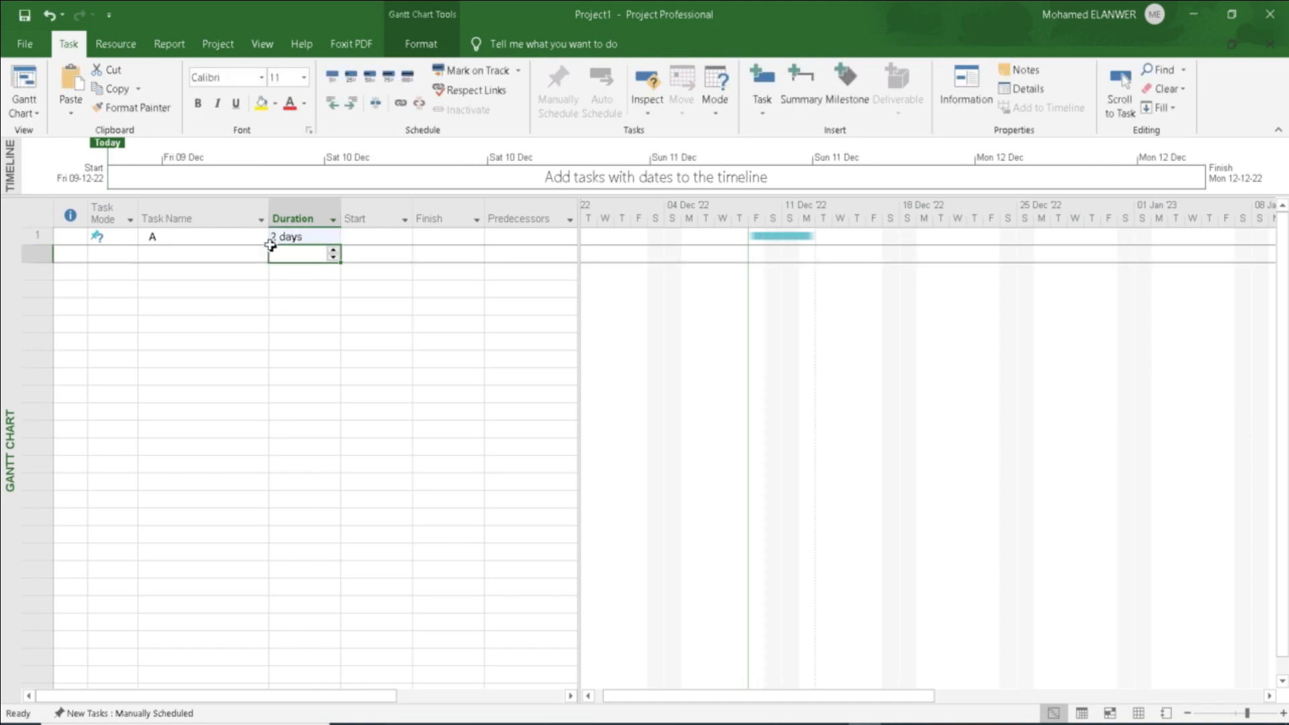
Step: Change the duration of task A to 1 month using the unit "mon"
{"action": "left_click", "coordinate": [325, 236]}
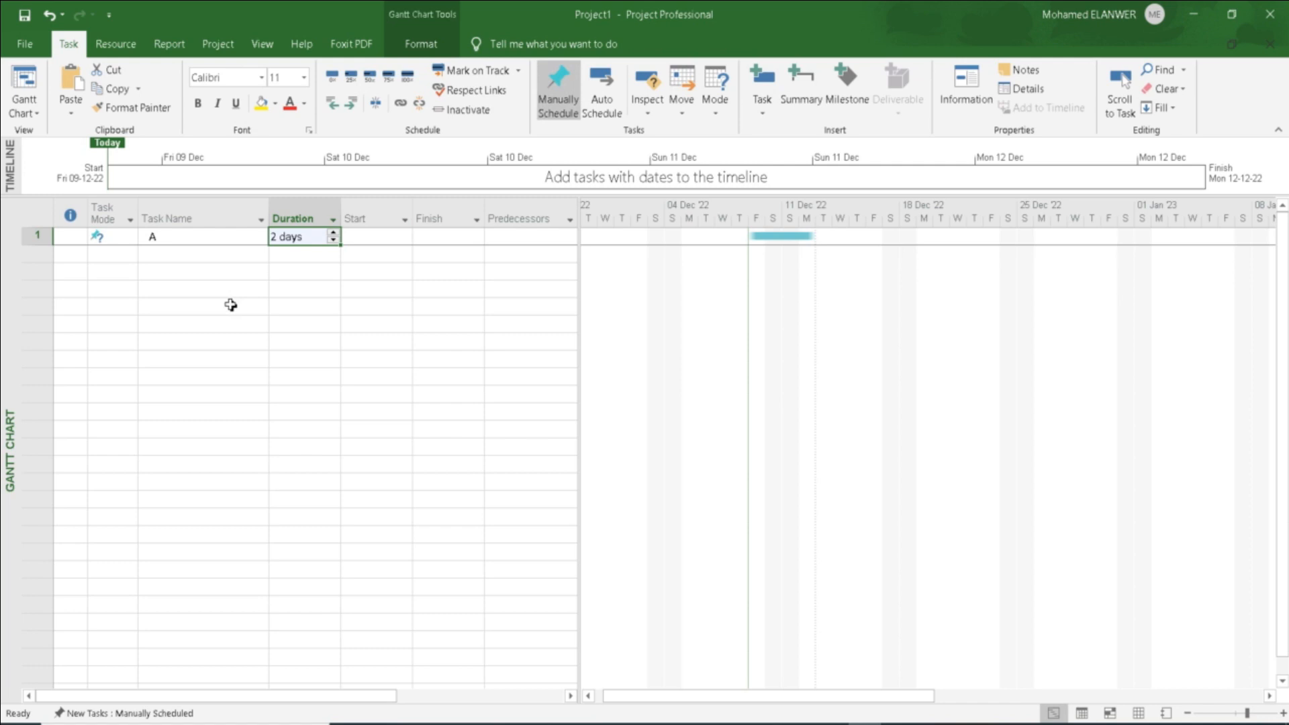
{"action": "type", "text": "1 "}
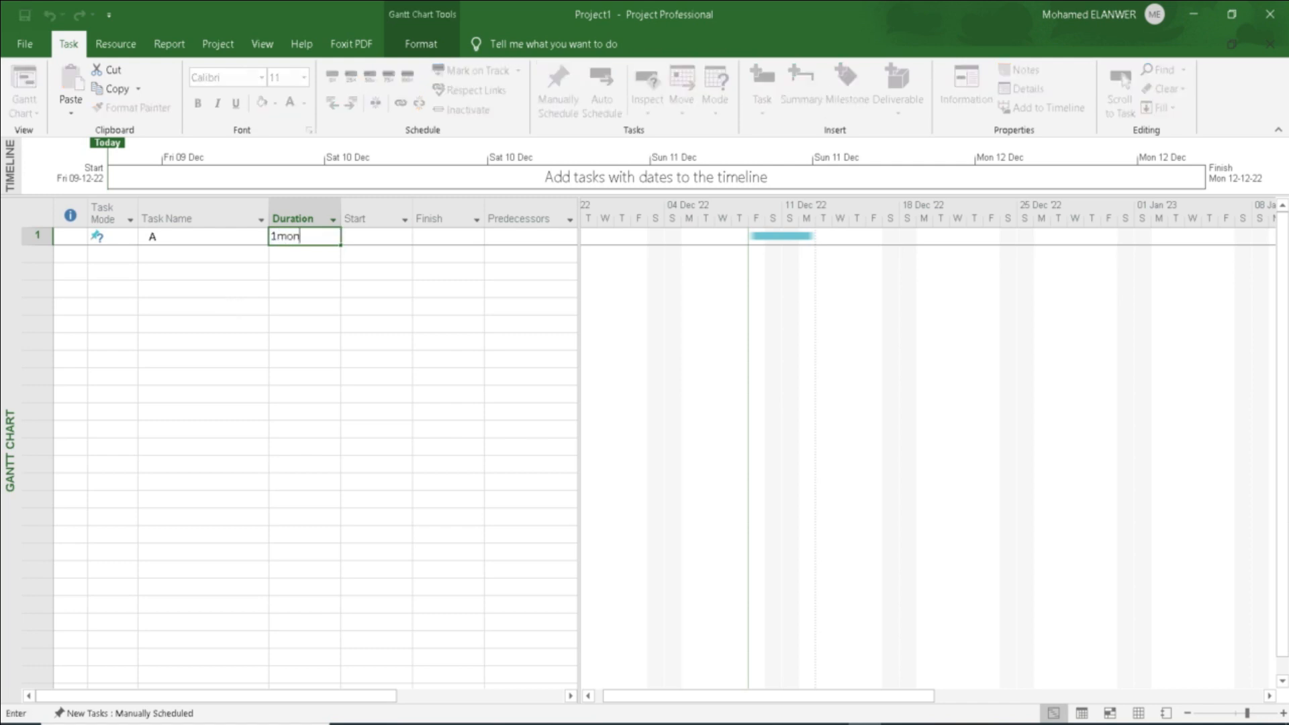
{"action": "type", "text": "mon"}
{"action": "key", "text": "Return"}
Step: Change the duration of task A to 1 hour
{"action": "left_click", "coordinate": [323, 238]}
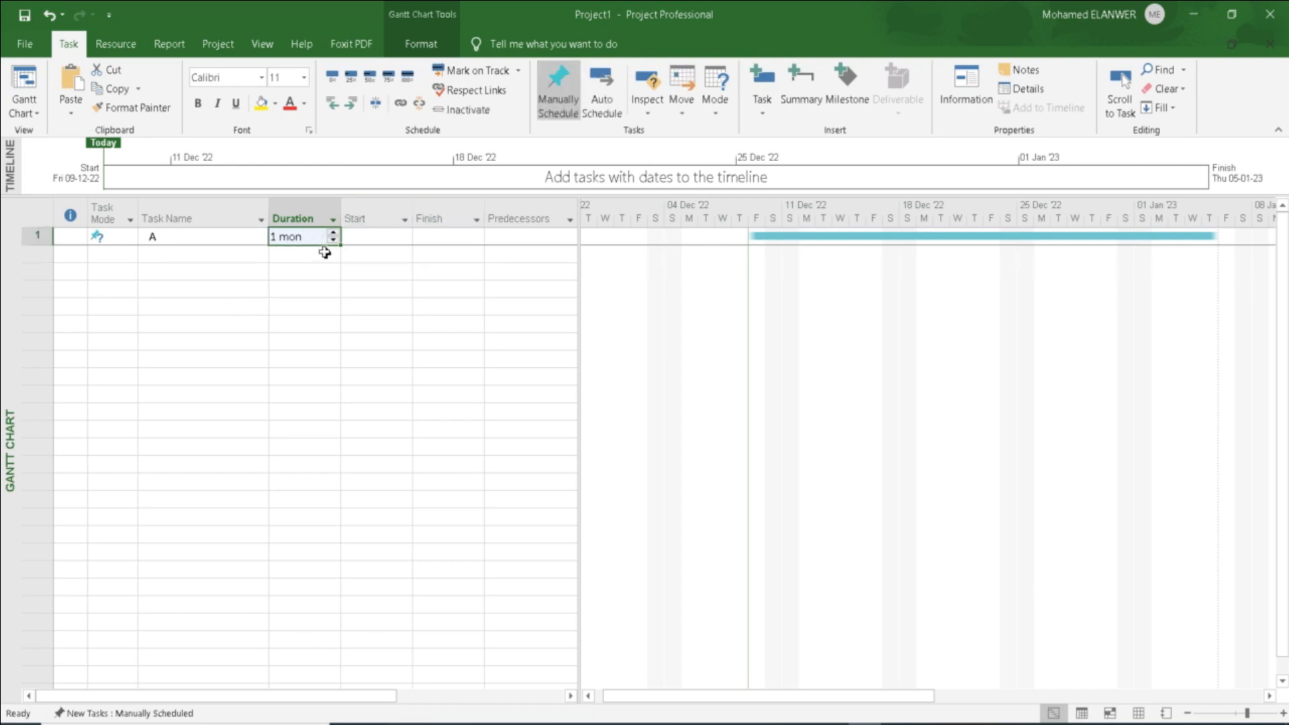
{"action": "type", "text": "1h"}
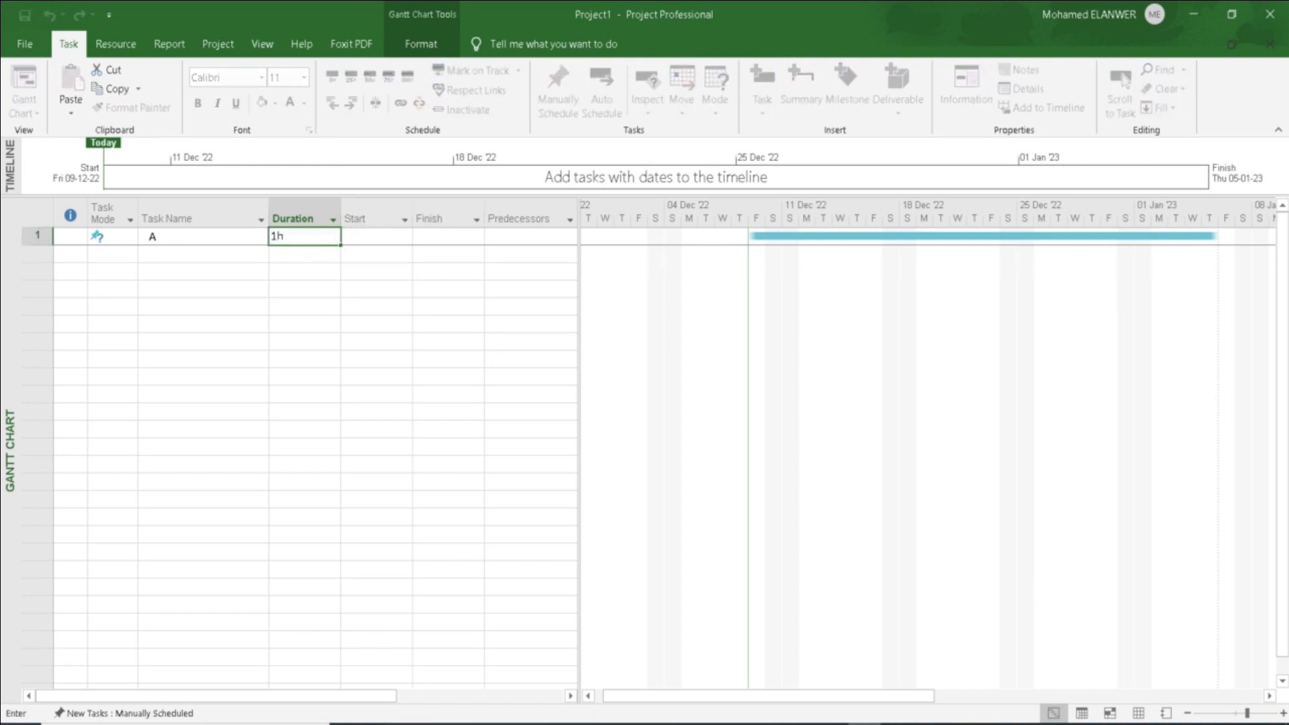
{"action": "type", "text": "our"}
{"action": "key", "text": "Return"}
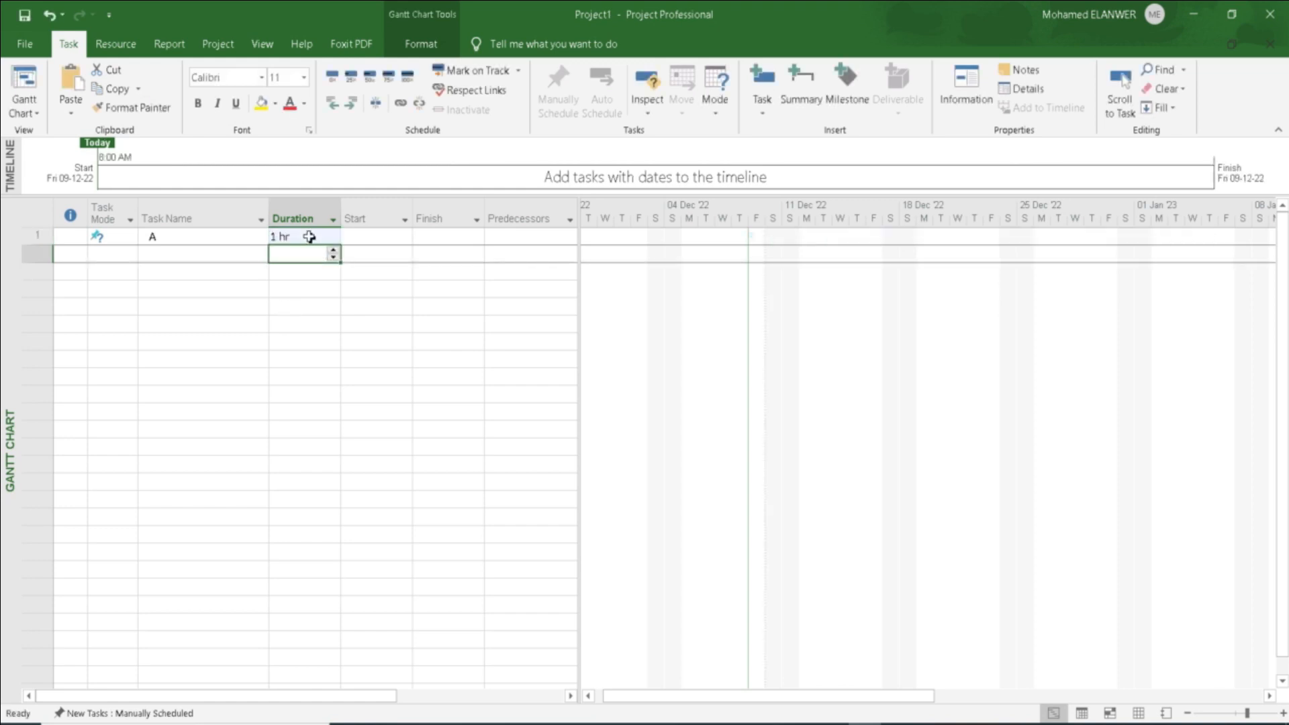
Step: Change the duration of task A to 2 hours
{"action": "left_click", "coordinate": [309, 236]}
{"action": "type", "text": "2"}
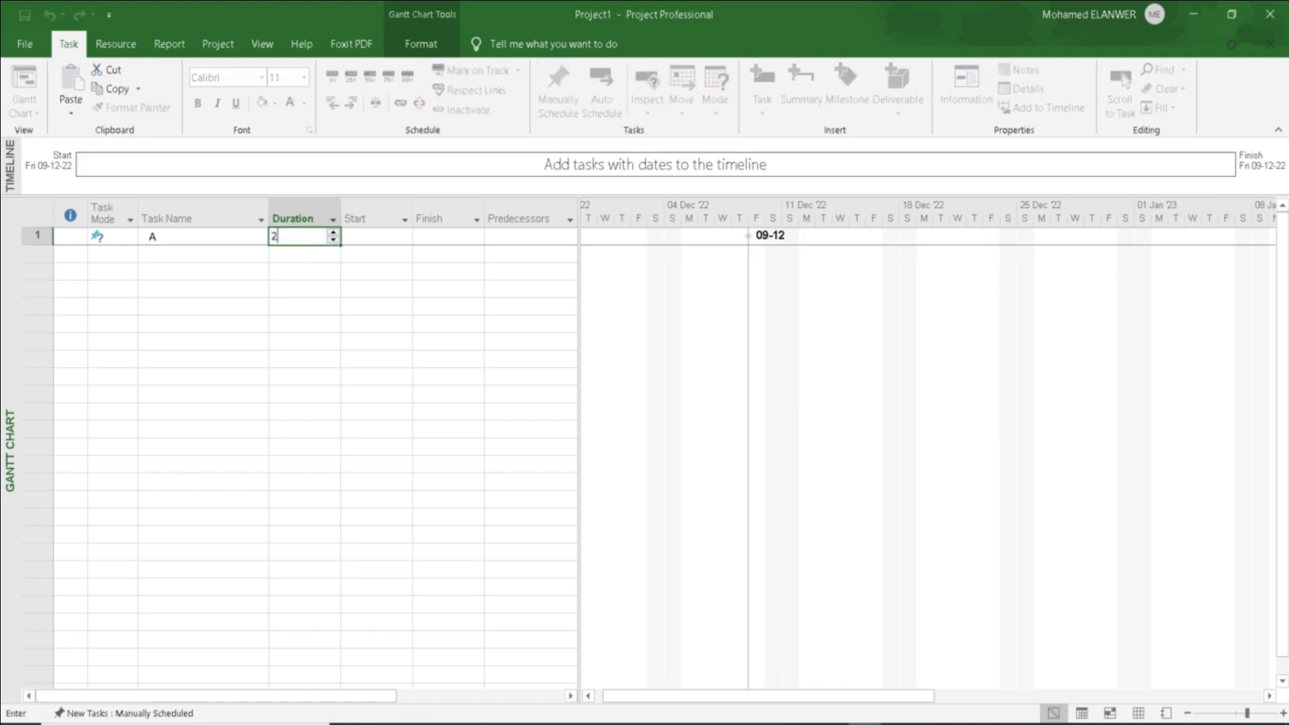
{"action": "type", "text": " hour"}
{"action": "left_click", "coordinate": [300, 259]}
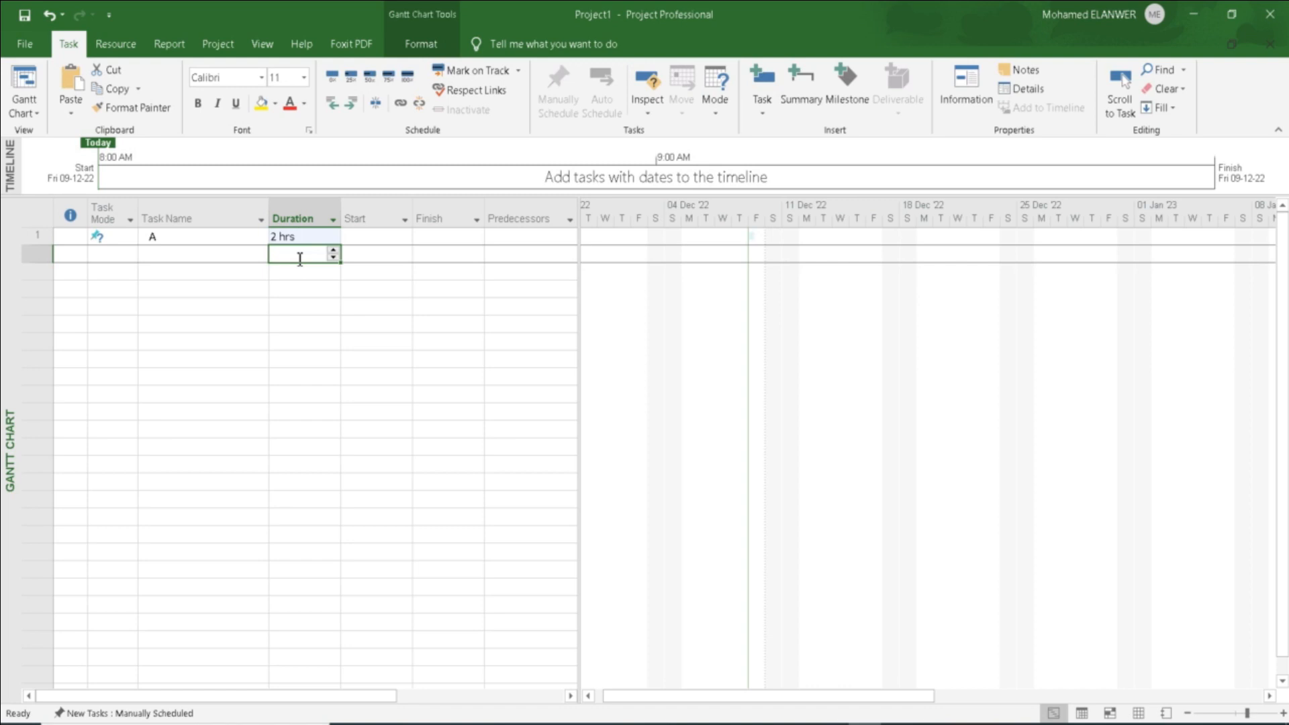
Step: Set the start date of task A to Thursday, 1 December 2022
{"action": "left_click", "coordinate": [373, 238]}
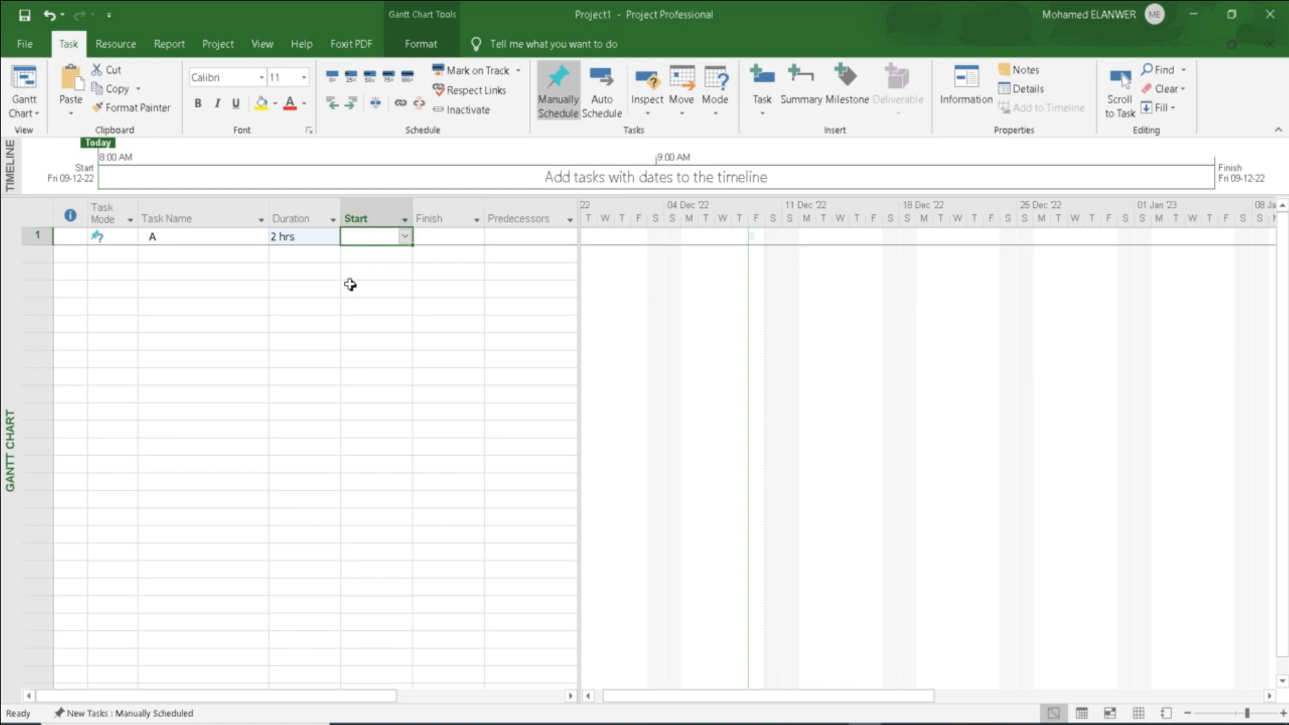
{"action": "left_click", "coordinate": [405, 237]}
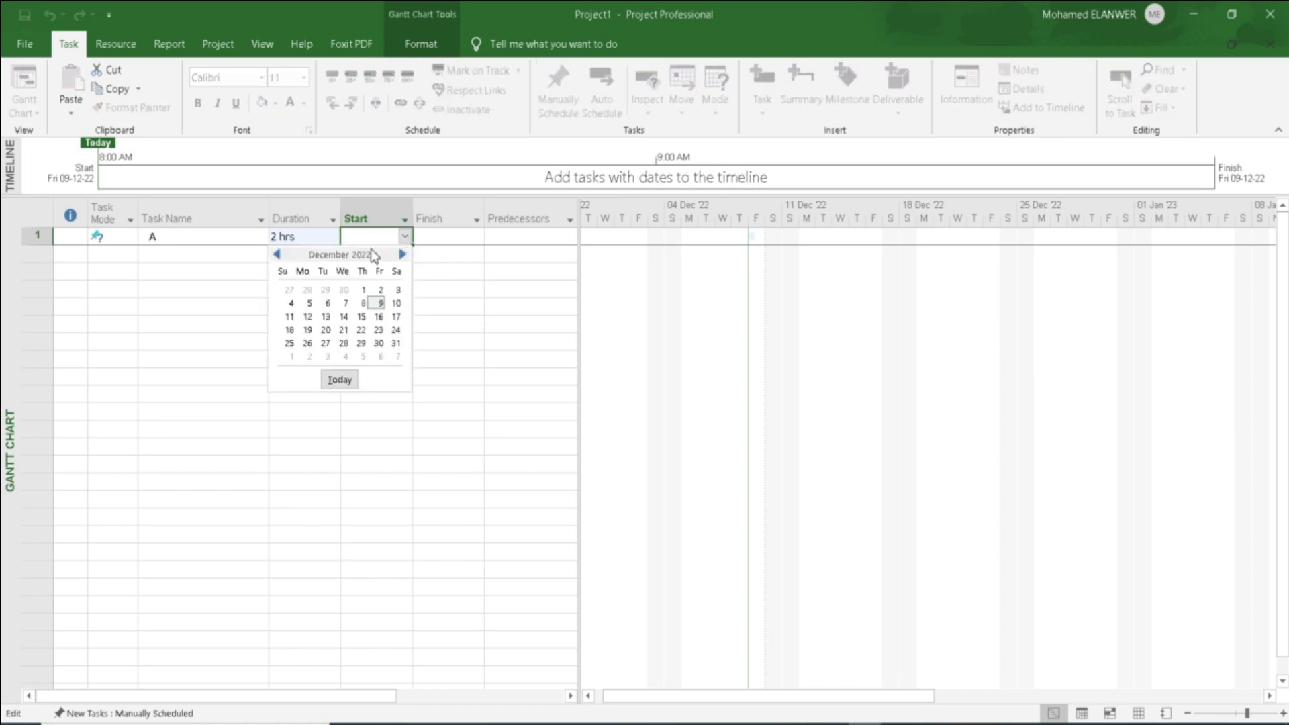
{"action": "left_click", "coordinate": [363, 292]}
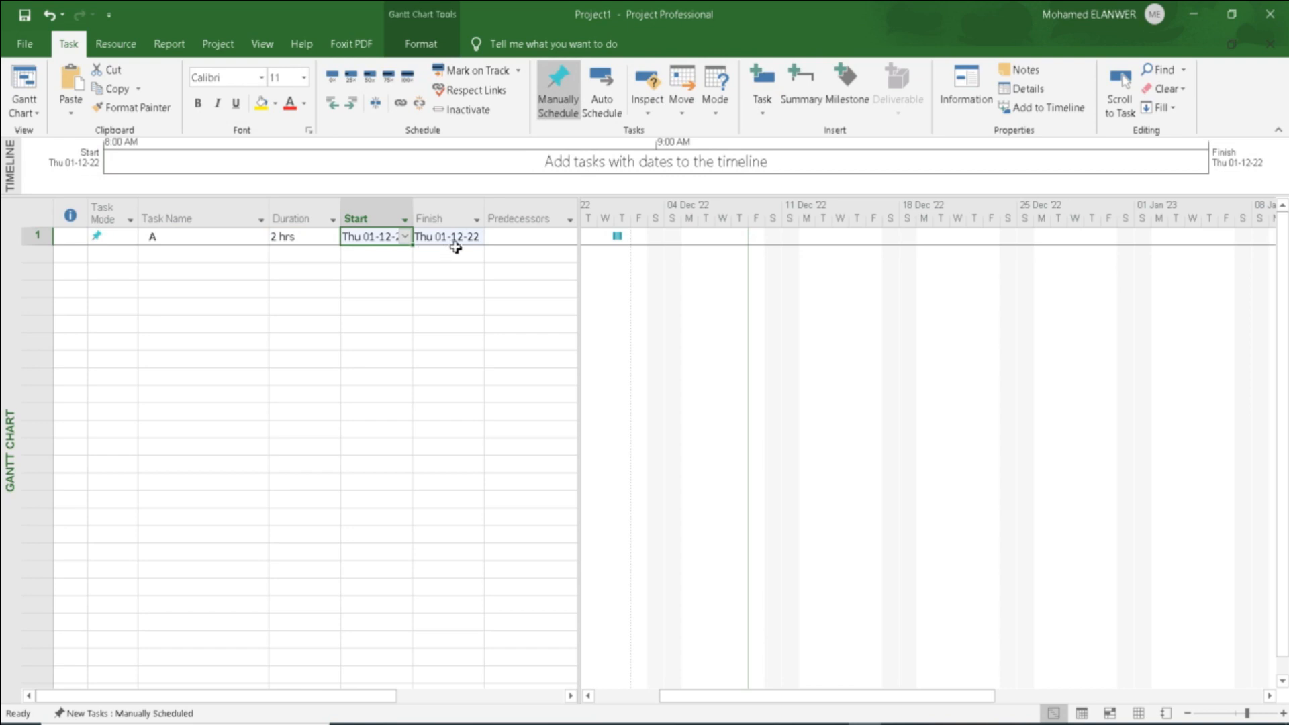
Step: Set the duration of task A, which has a start date assigned, to 2 days
{"action": "left_click", "coordinate": [315, 240]}
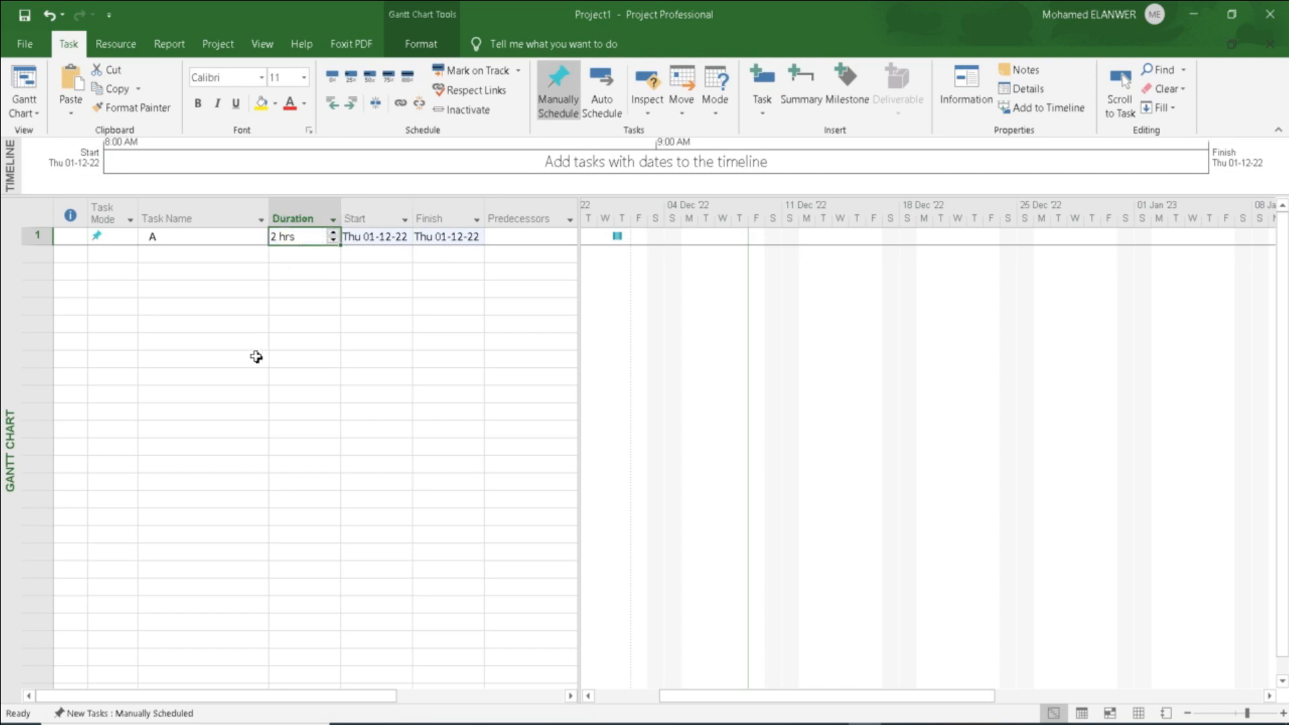
{"action": "type", "text": "2day"}
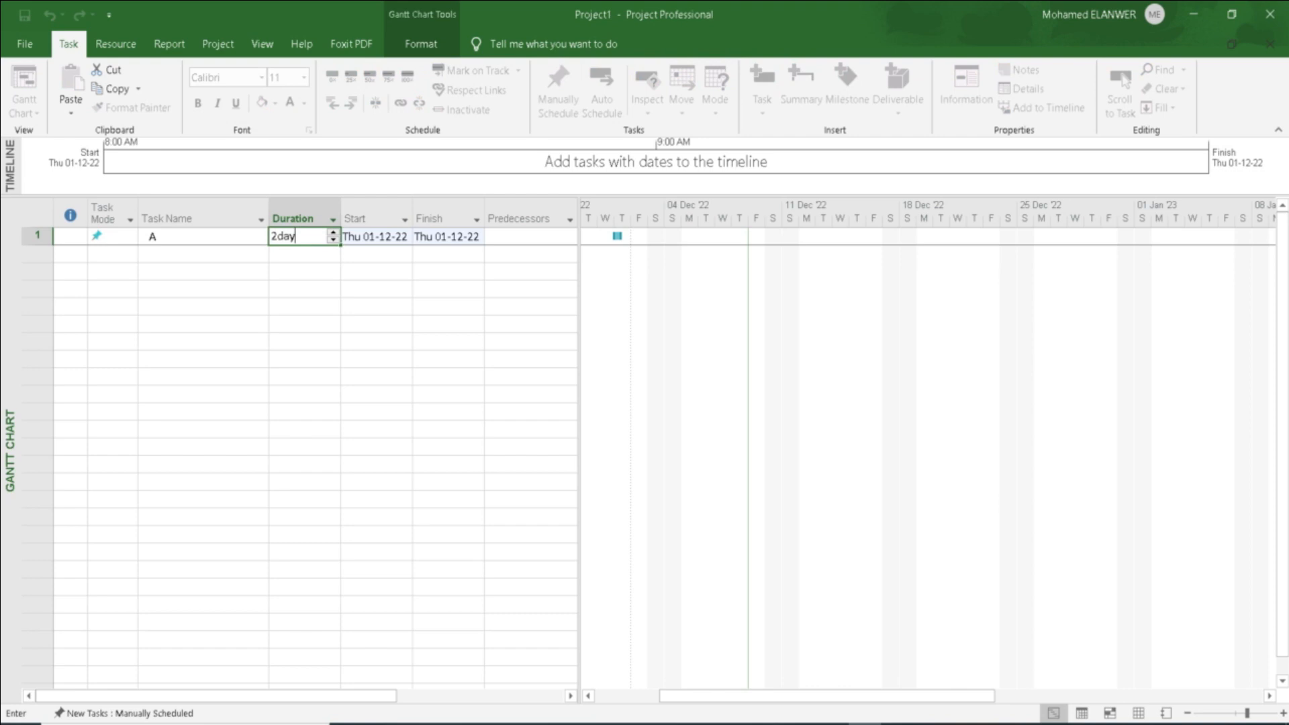
{"action": "key", "text": "Return"}
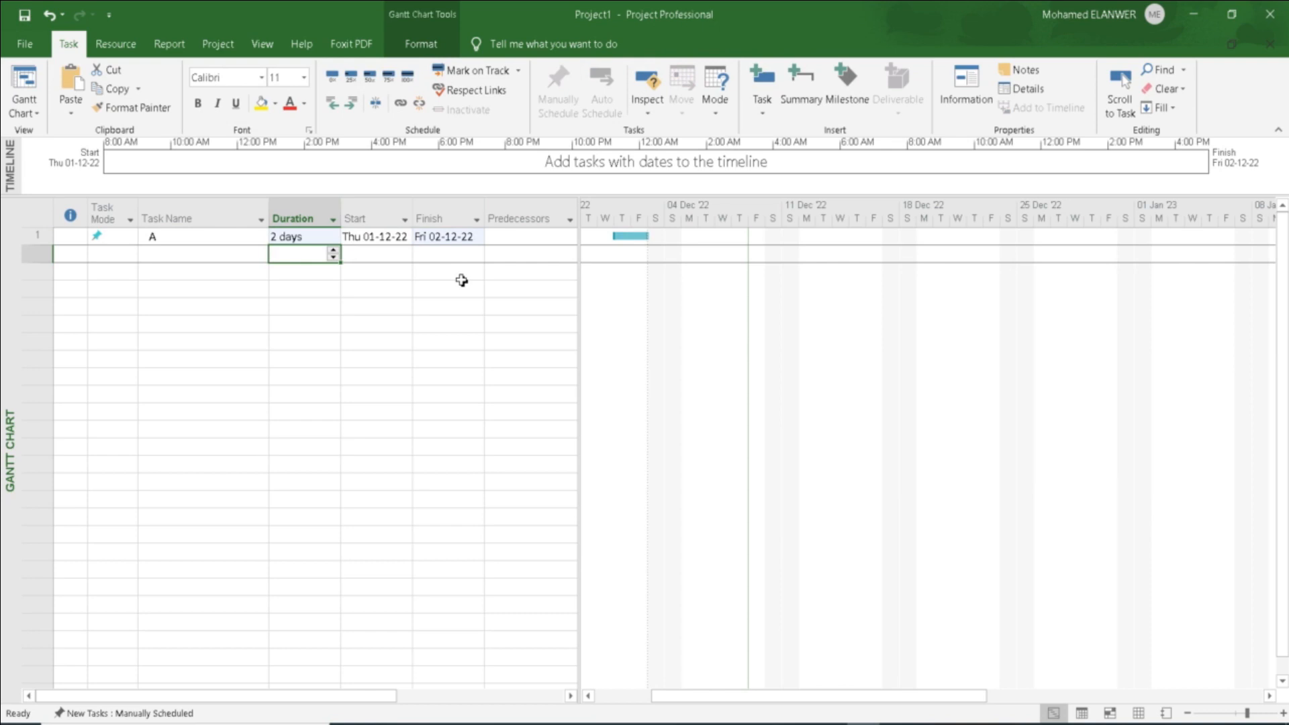
Step: Set the duration of task A to 3 days
{"action": "left_click", "coordinate": [317, 239]}
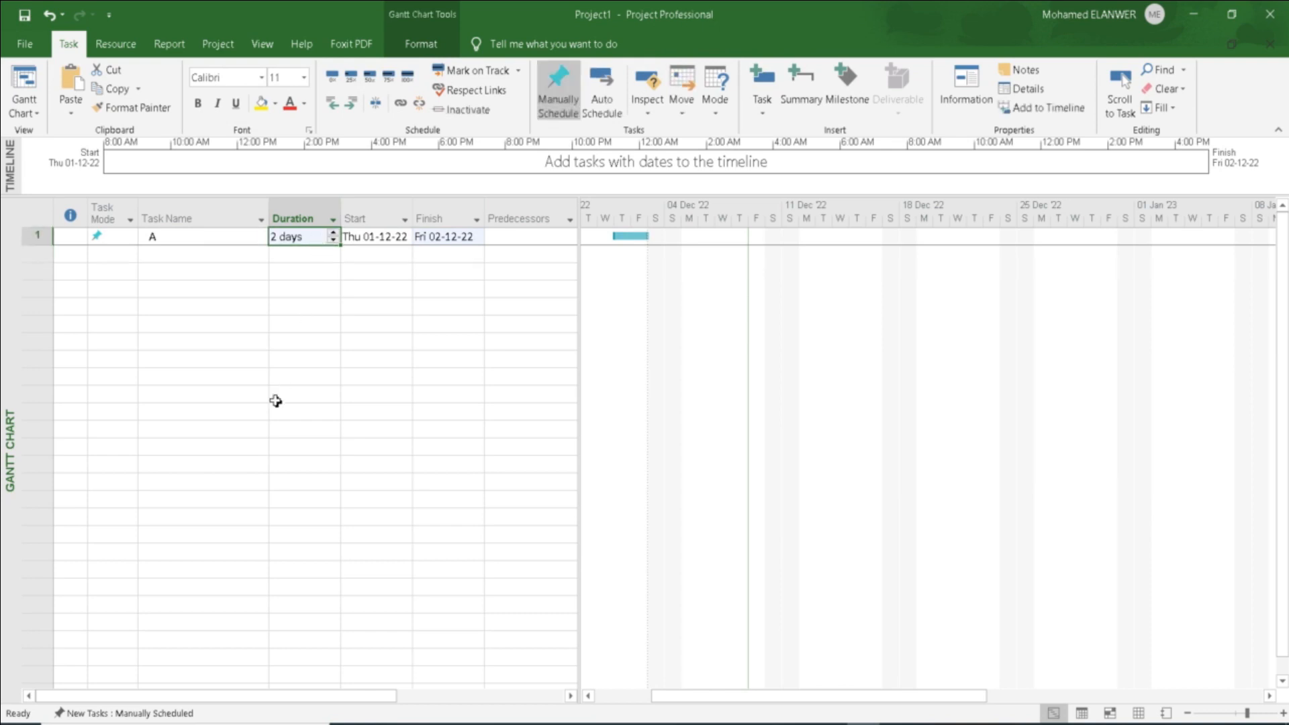
{"action": "type", "text": "3day"}
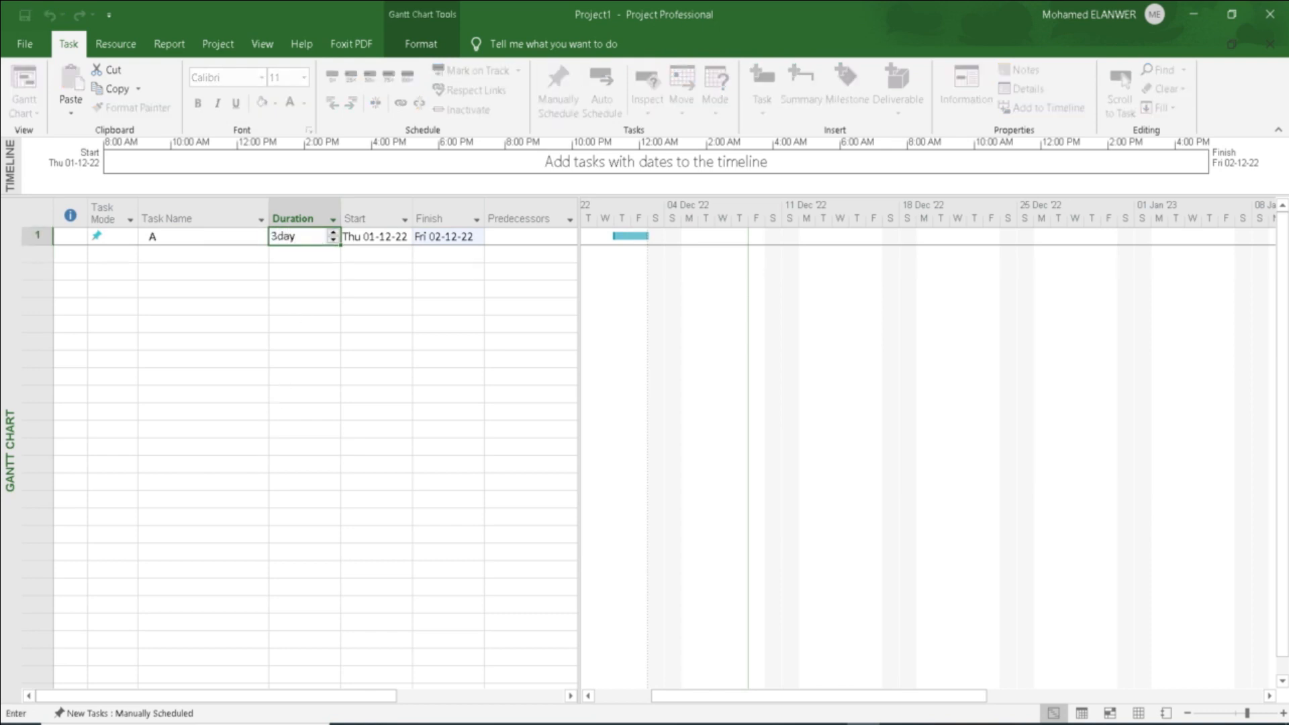
{"action": "key", "text": "Return"}
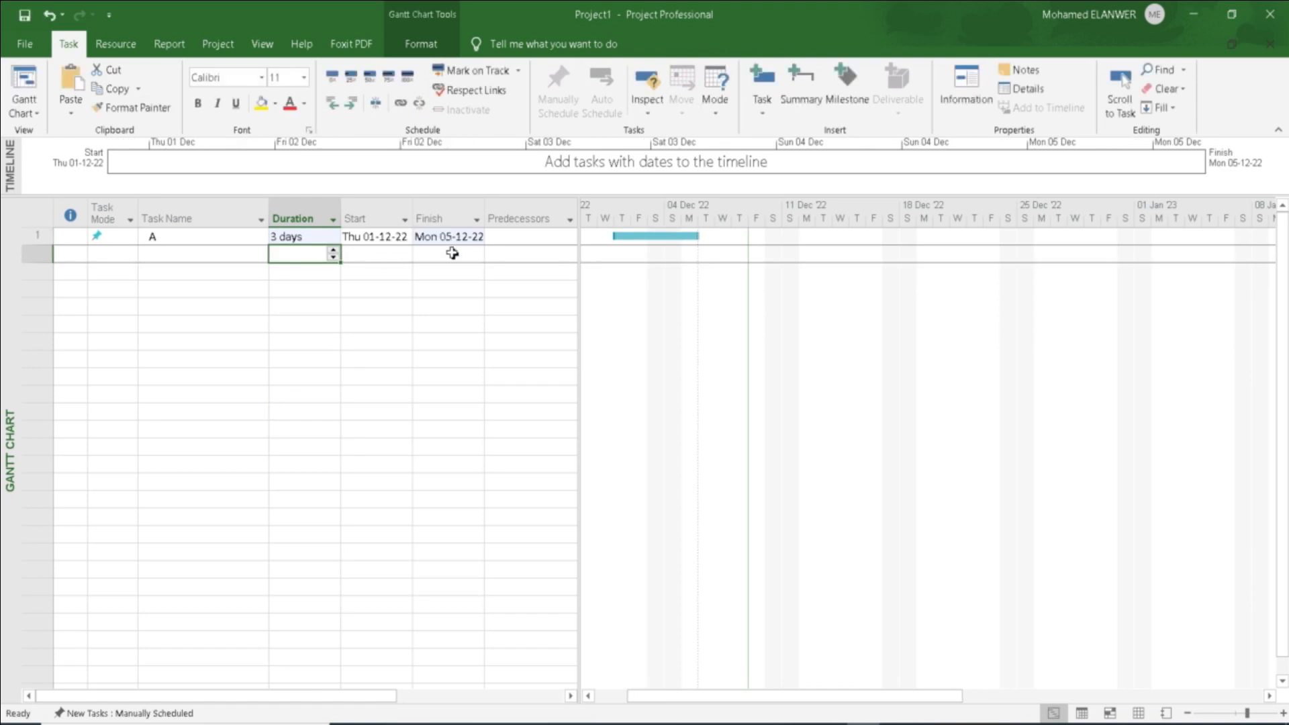
Step: Replace the name of task A with "firest"
{"action": "left_click", "coordinate": [191, 236]}
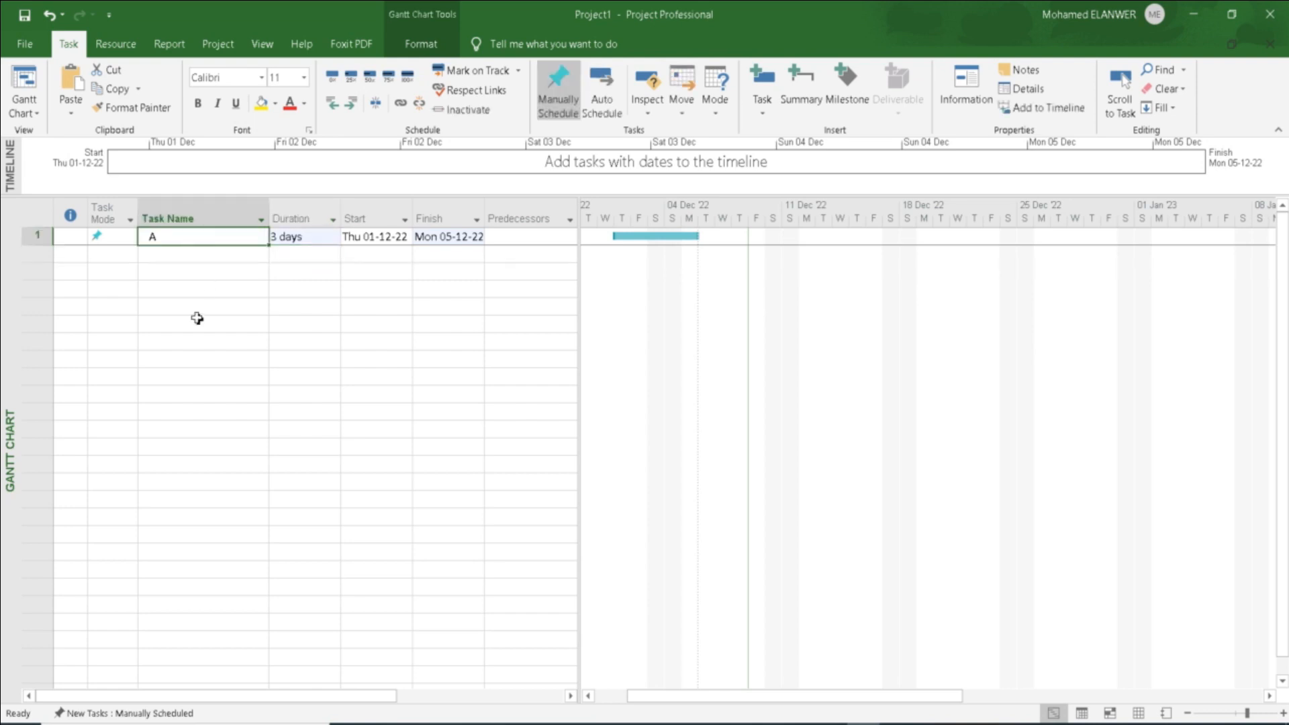
{"action": "type", "text": "firest"}
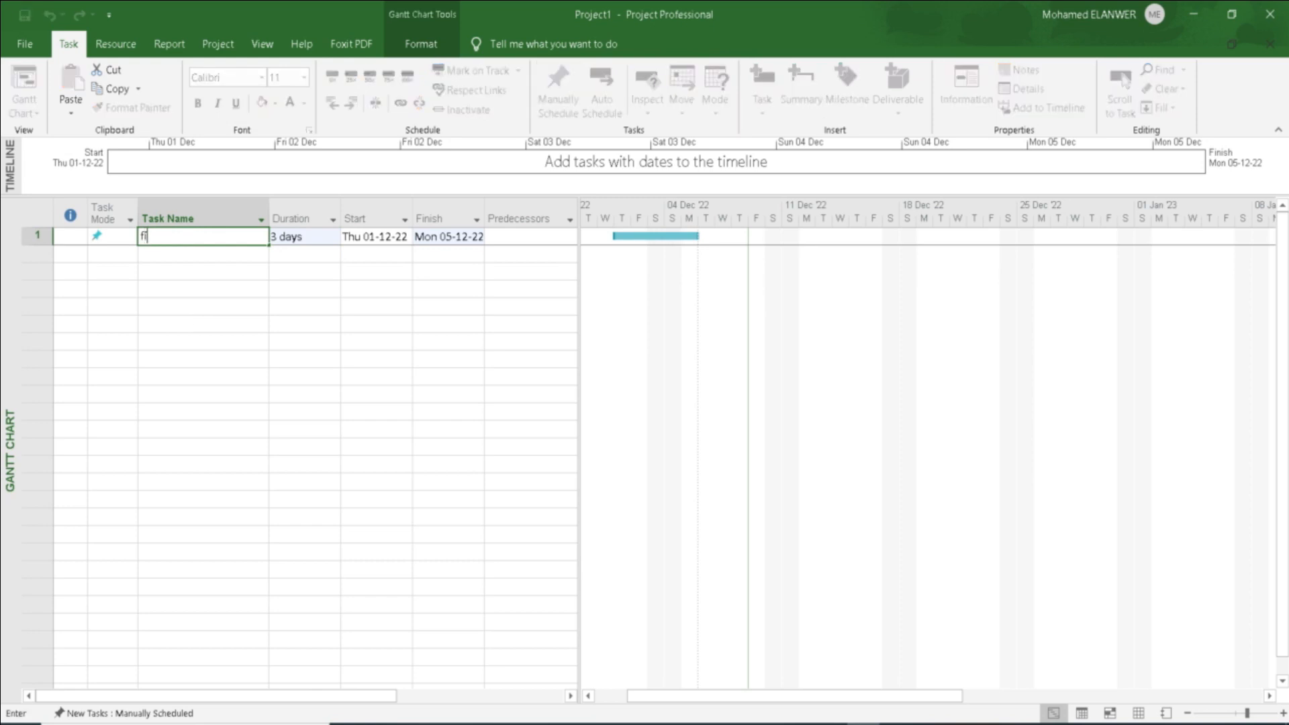